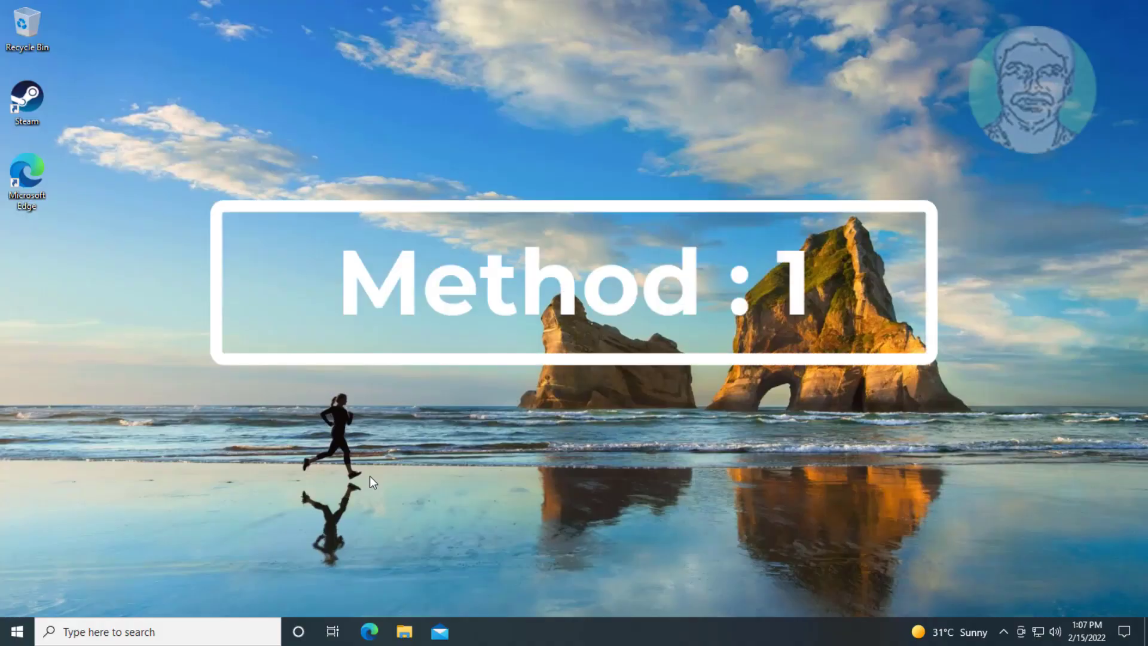
Navigate Settings to Update & Security > Troubleshoot > Additional troubleshooters.
left_click(12, 633)
left_click(17, 567)
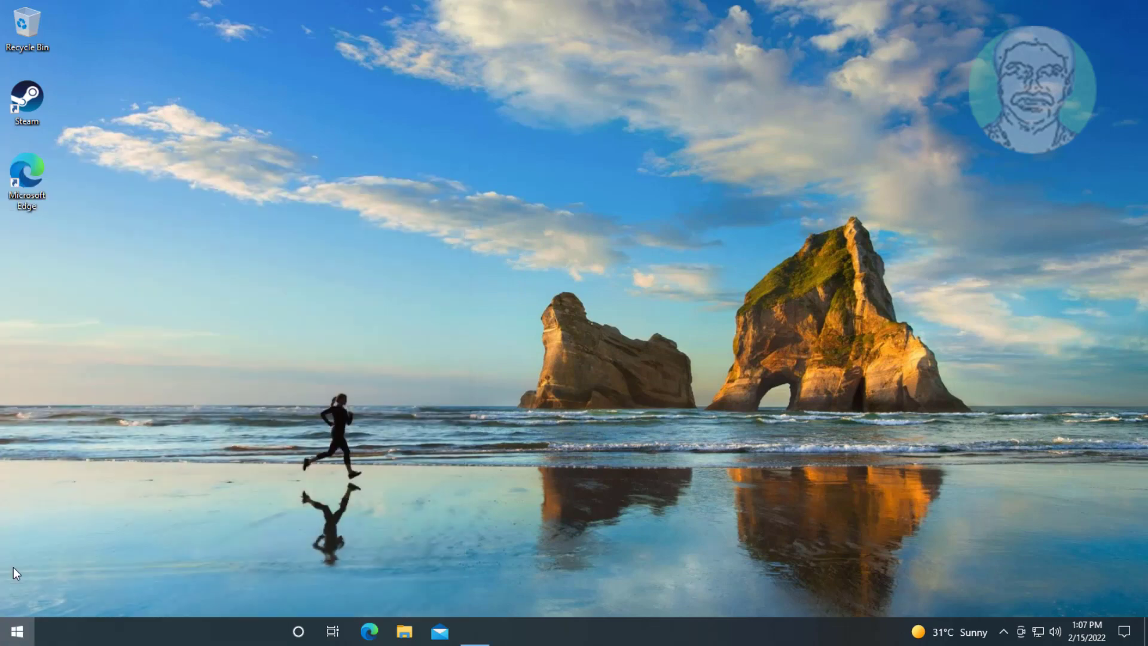
scroll(558, 491, "down", 1)
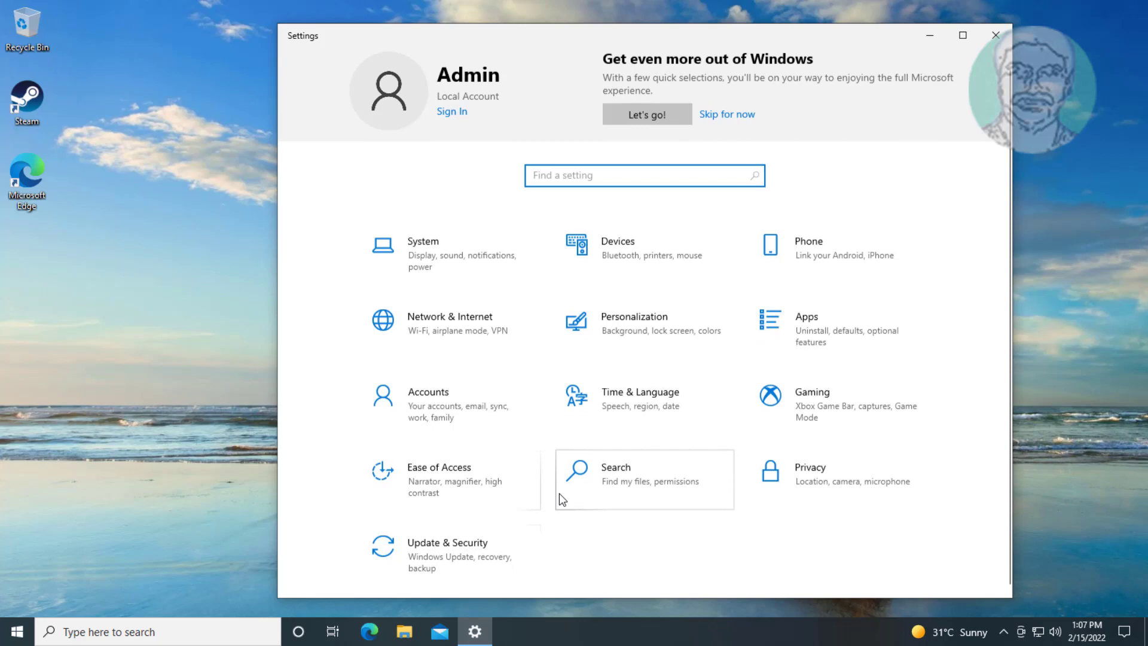
left_click(477, 548)
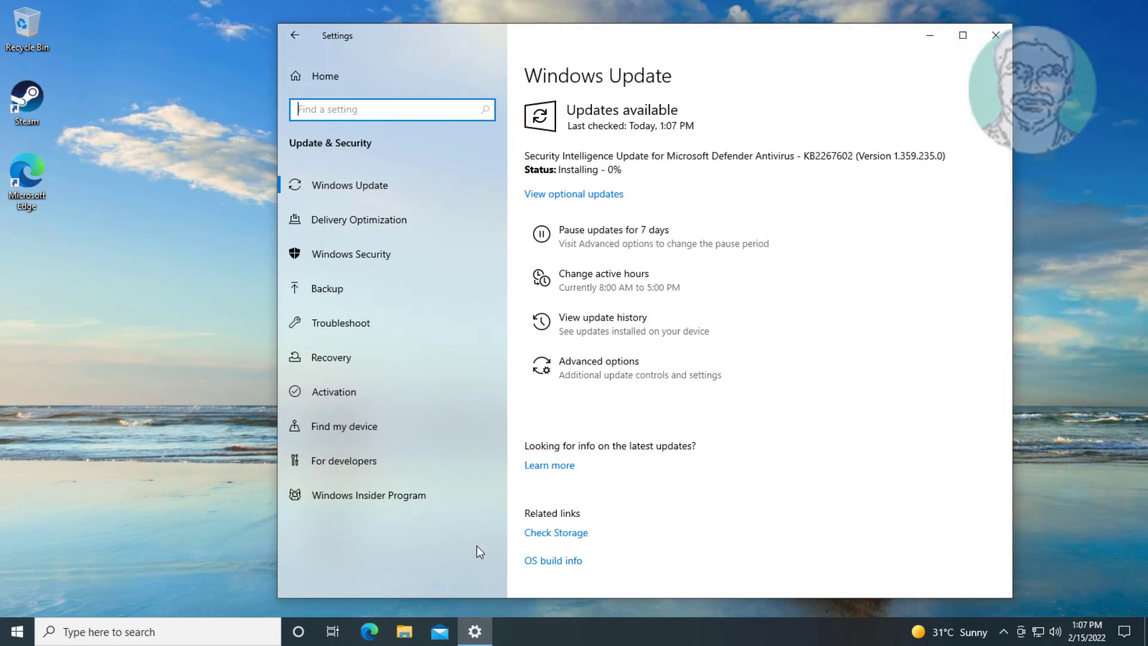
left_click(357, 328)
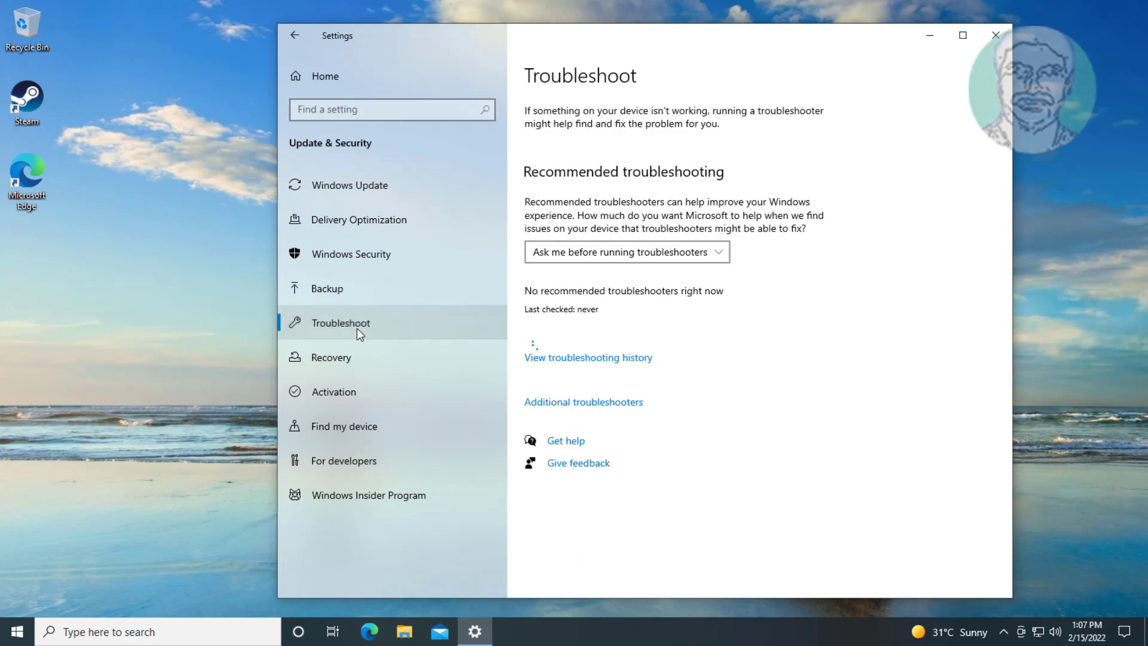
left_click(584, 404)
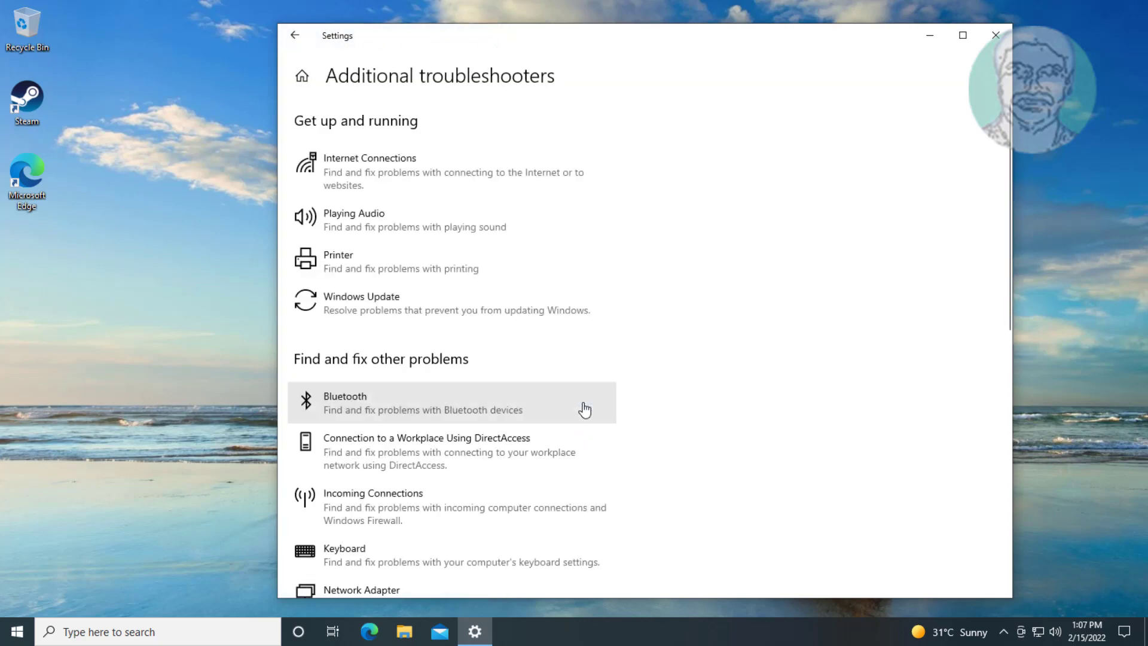
Run the Windows Update troubleshooter, dismiss it after it finds nothing, and close Settings.
left_click(446, 311)
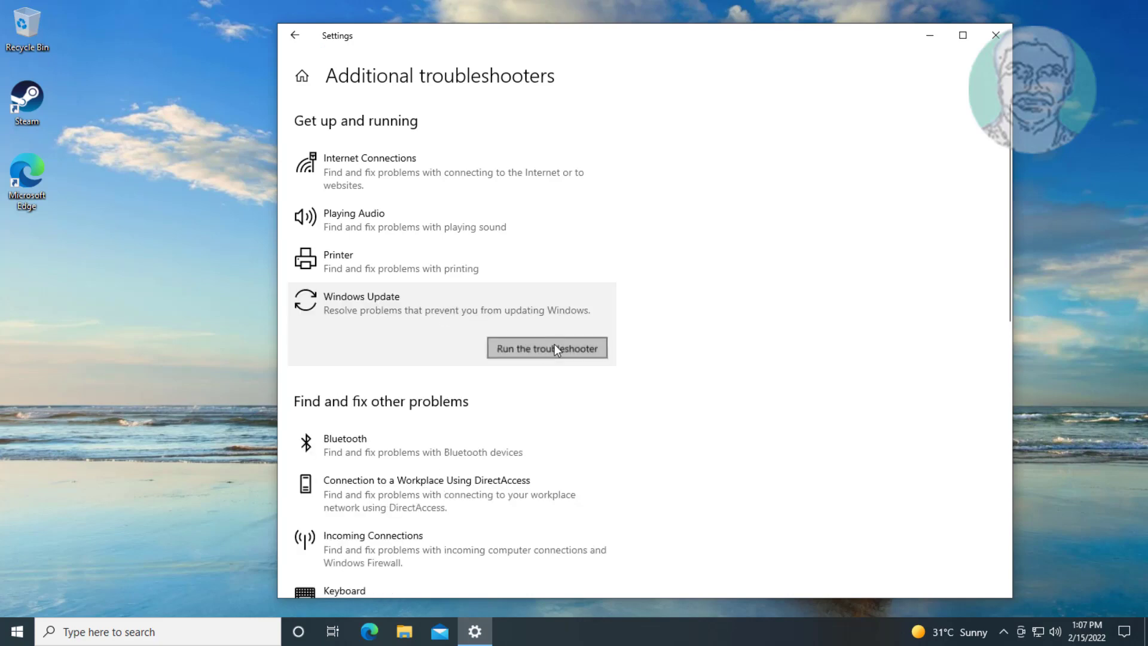
left_click(554, 345)
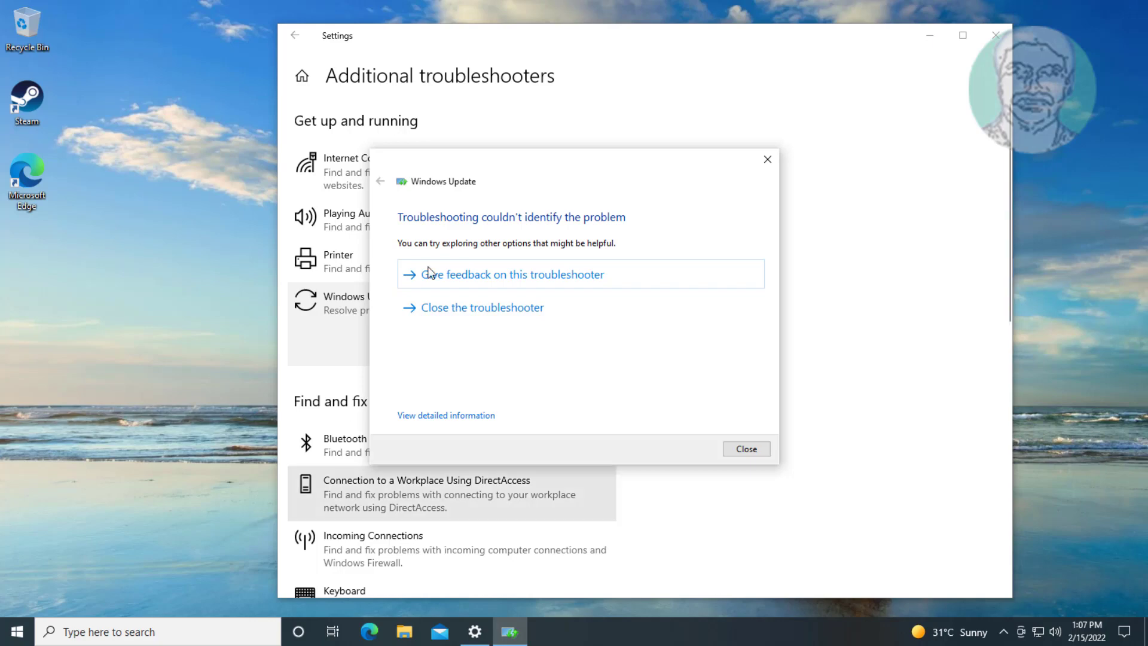
left_click(746, 449)
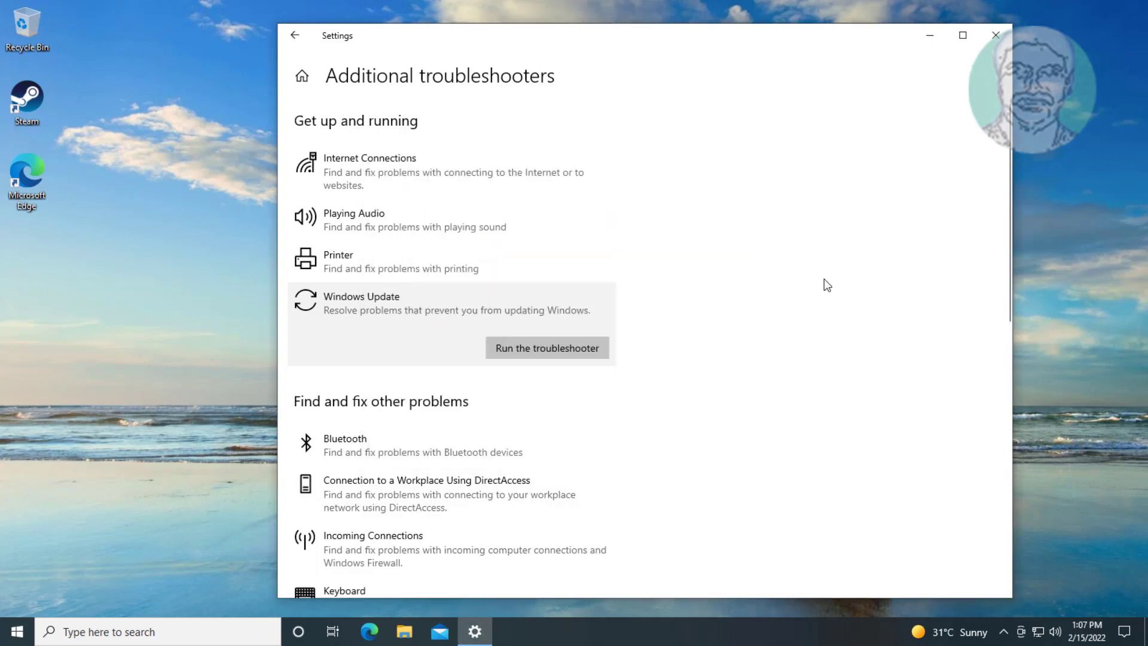
left_click(991, 36)
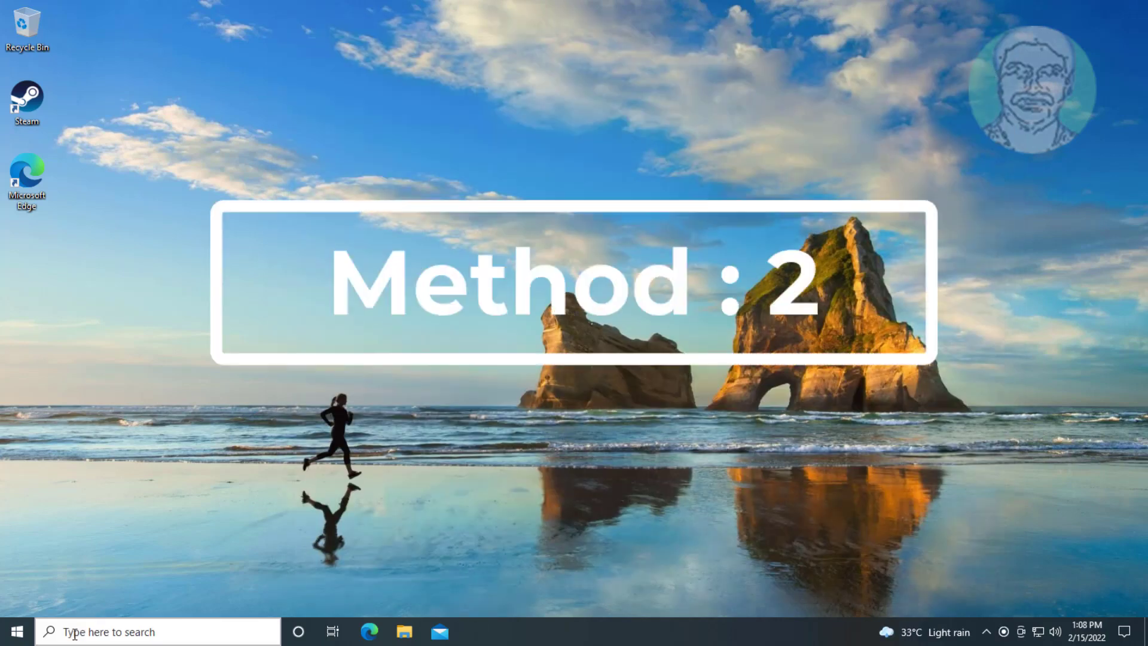
Open Notepad and paste in the Windows Update reset command script.
left_click(75, 632)
type("note")
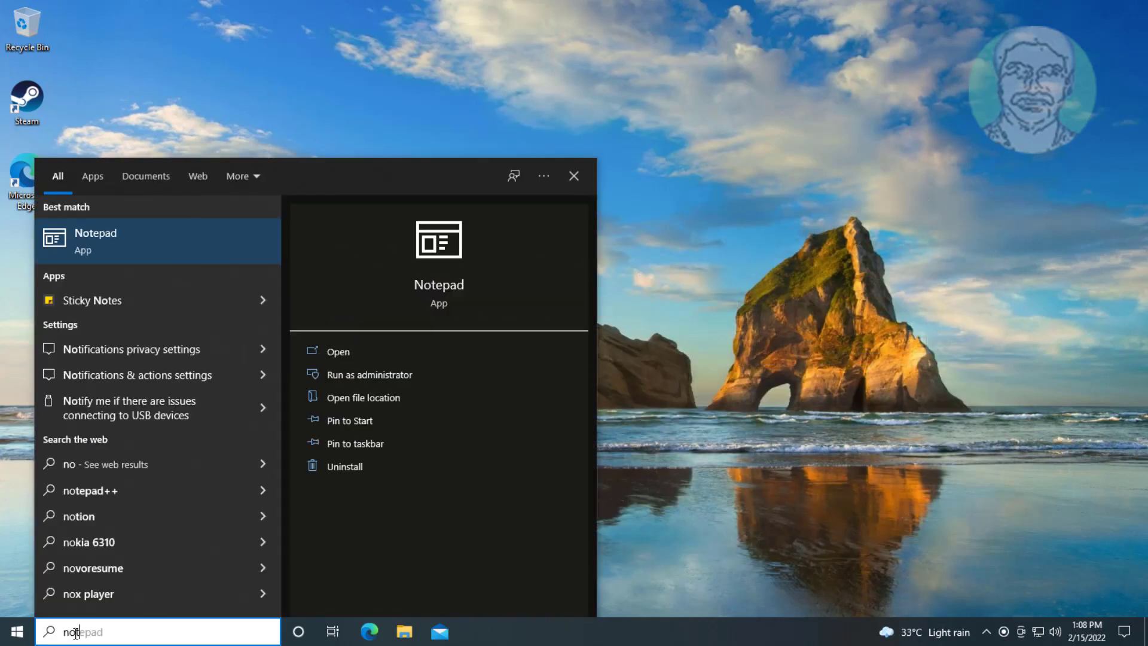
type("pad")
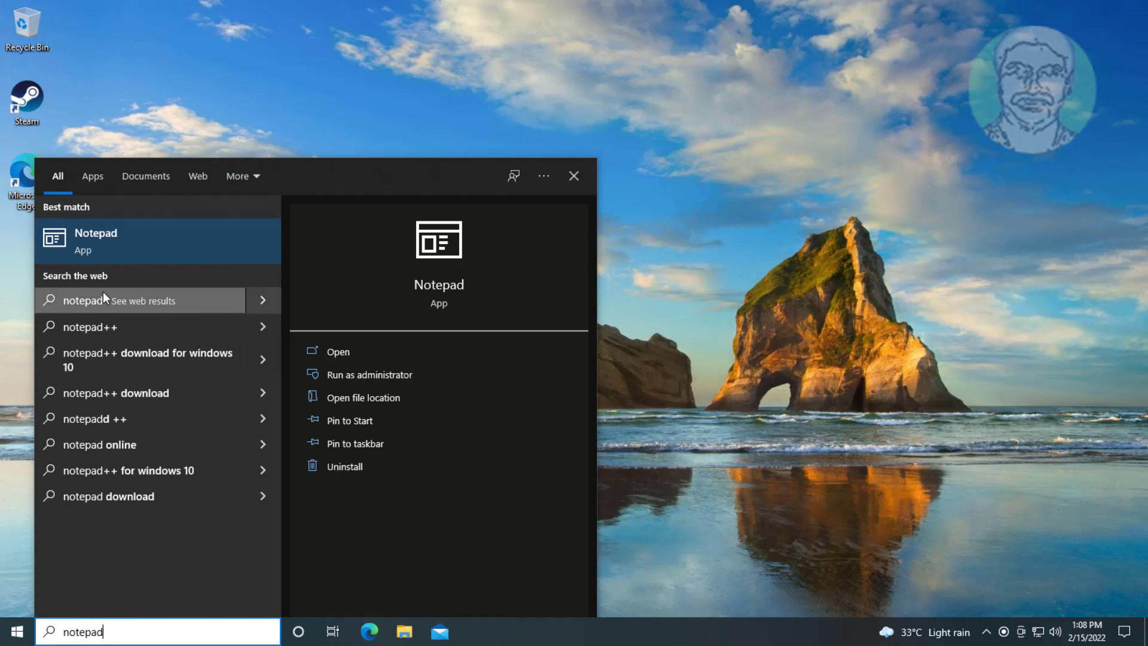
left_click(102, 240)
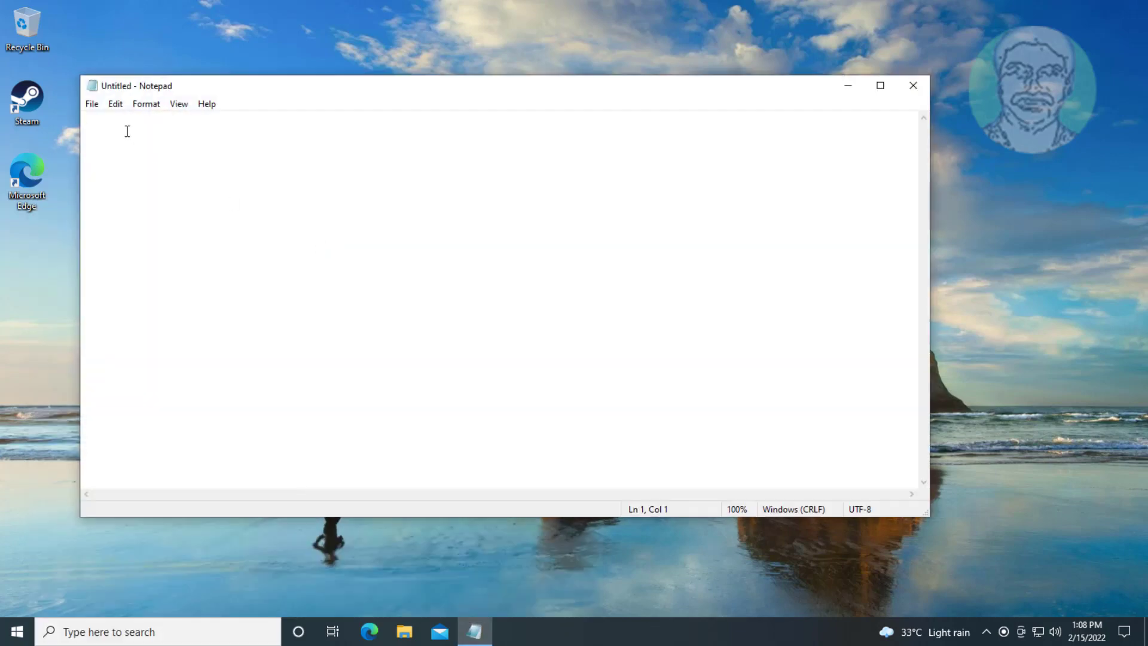
right_click(125, 128)
left_click(178, 190)
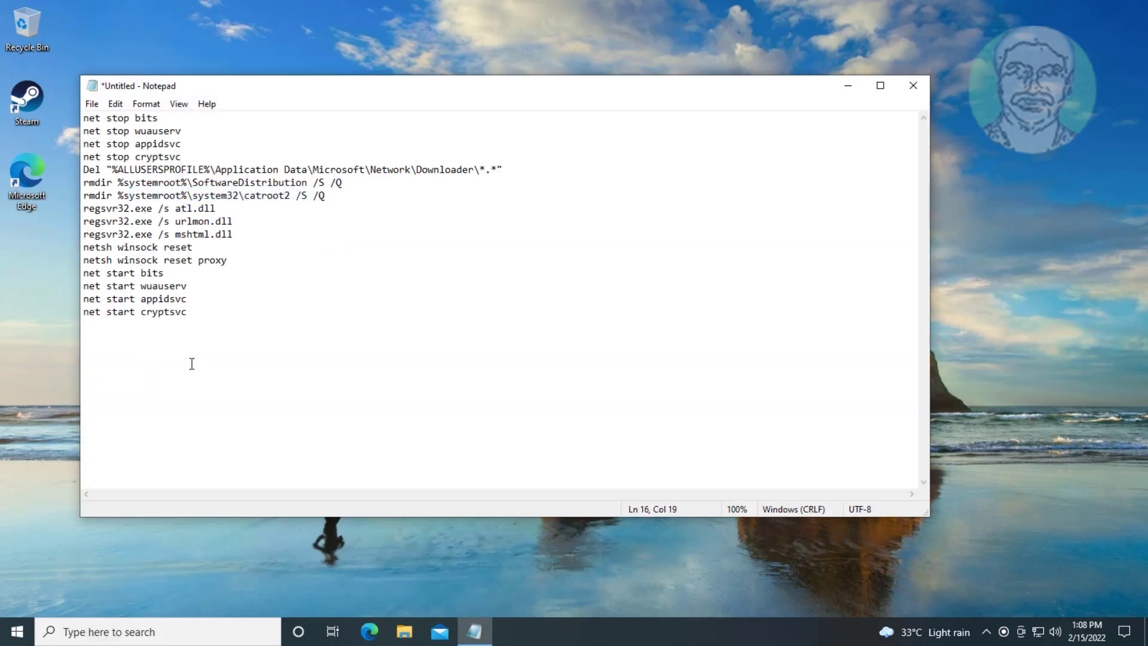
left_click(92, 104)
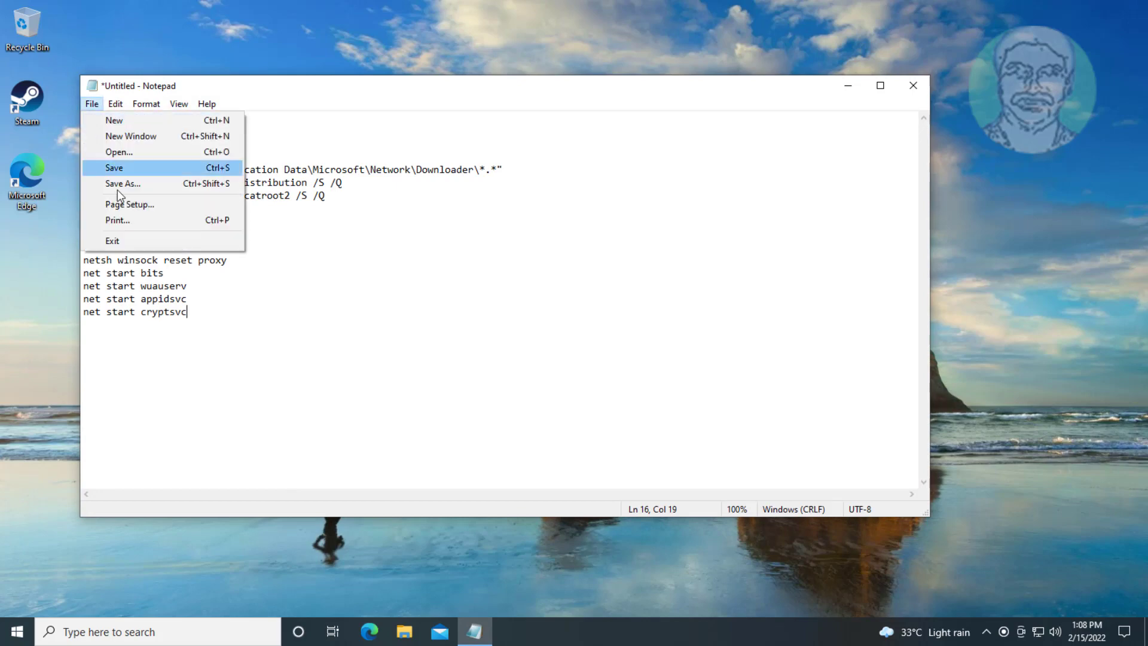
Save the script to the desktop as wupdate.bat using All Files type, then close Notepad.
left_click(103, 181)
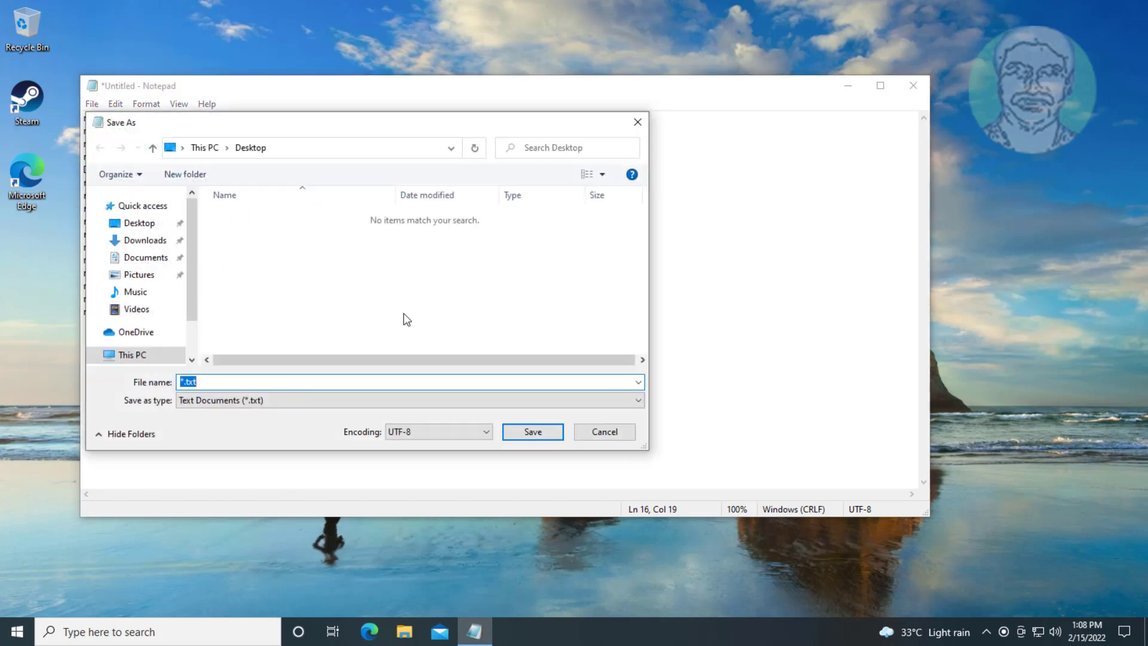
left_click(262, 399)
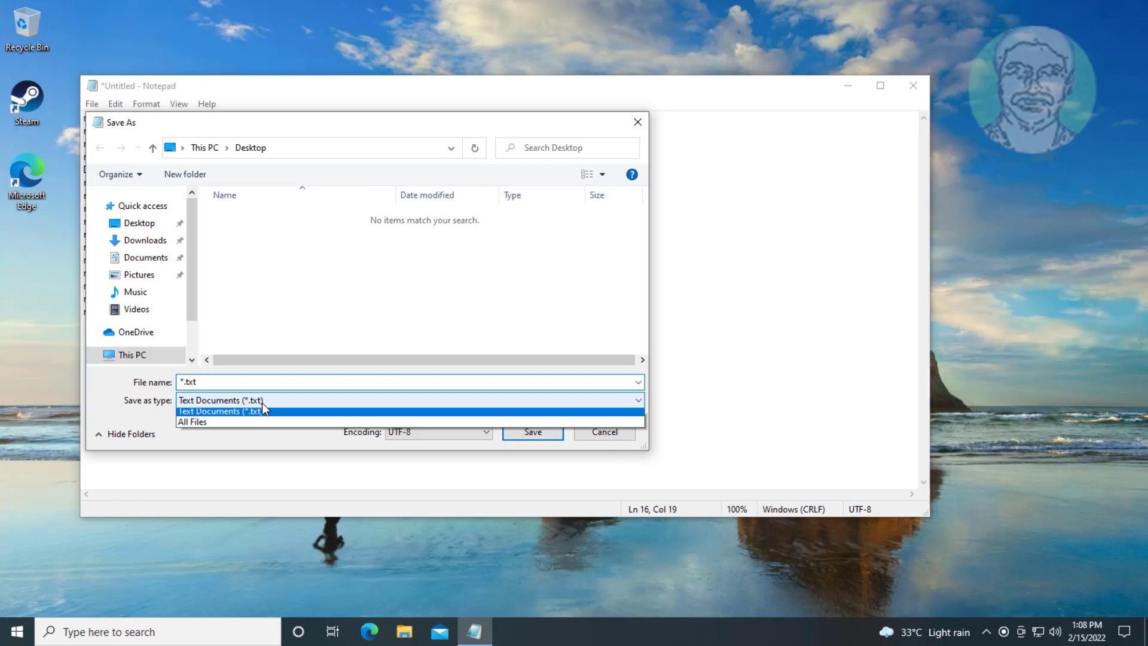
left_click(221, 423)
left_click(221, 385)
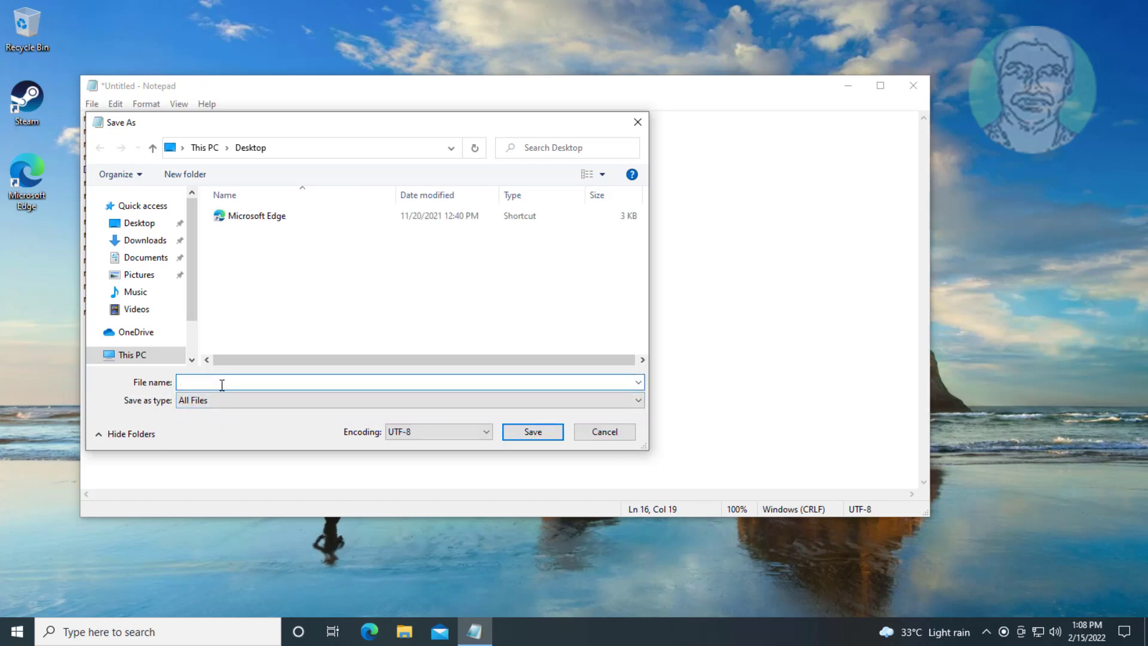
type("wupdate.")
type("bat")
left_click(534, 429)
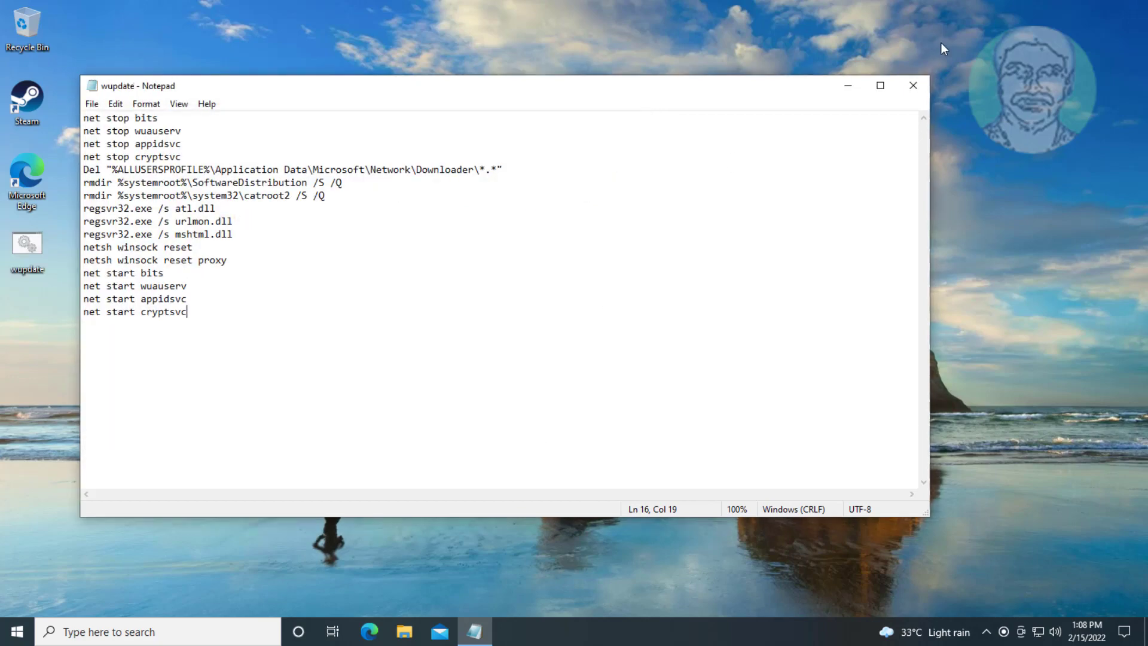
left_click(912, 85)
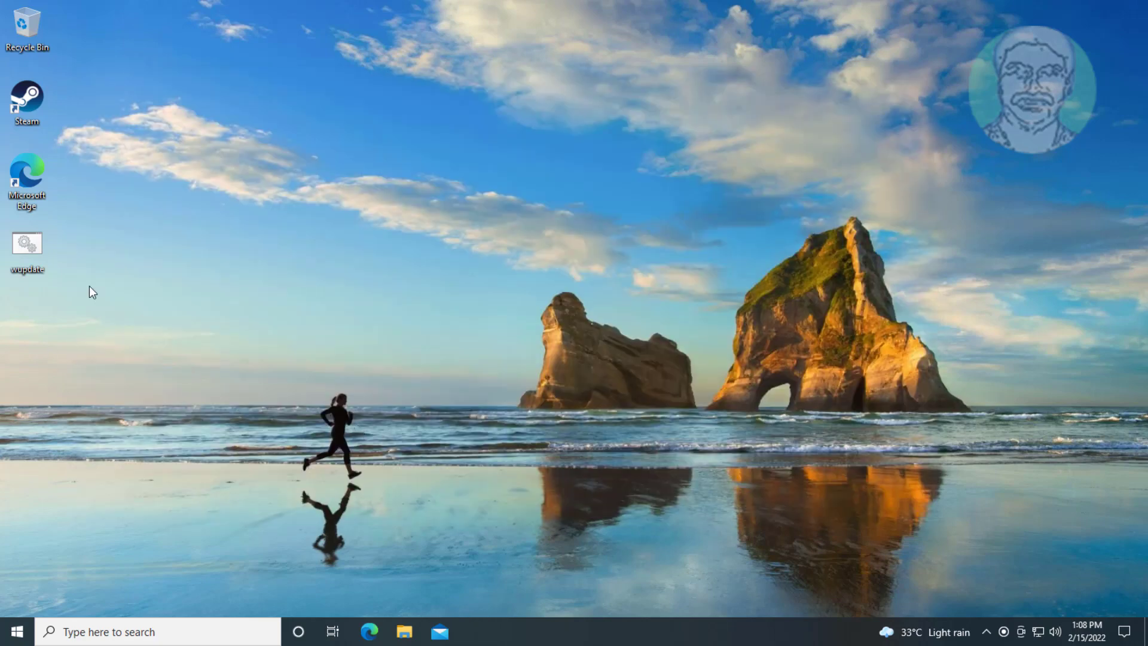
Run wupdate.bat as administrator and confirm deleting the downloader files.
right_click(31, 246)
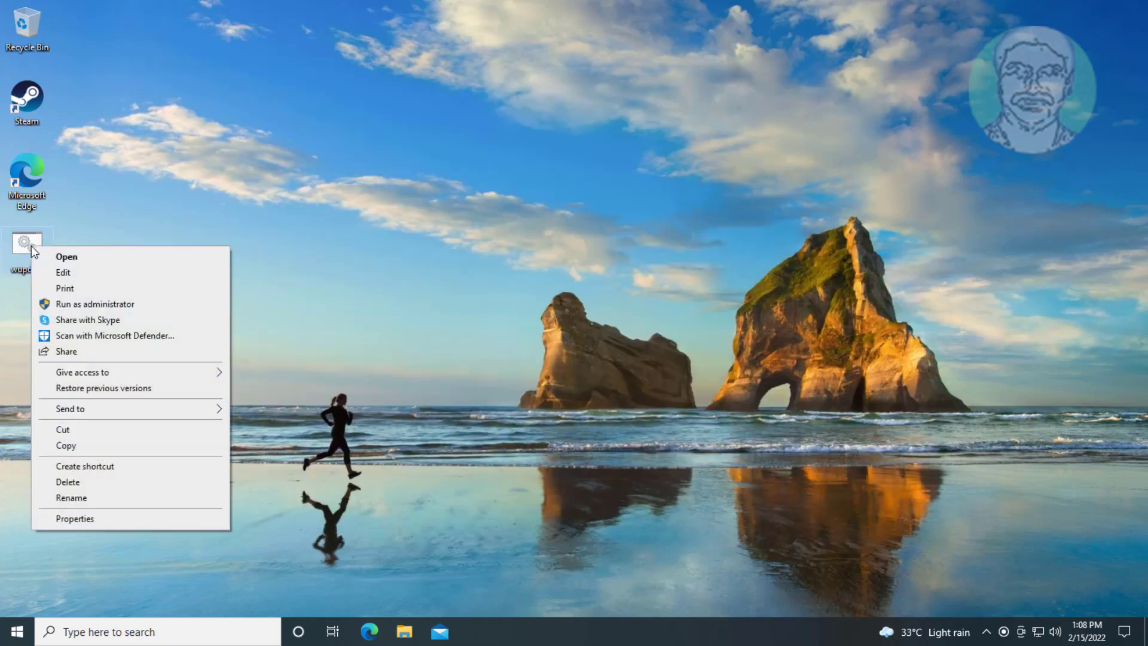
left_click(95, 305)
left_click(448, 404)
type("Y")
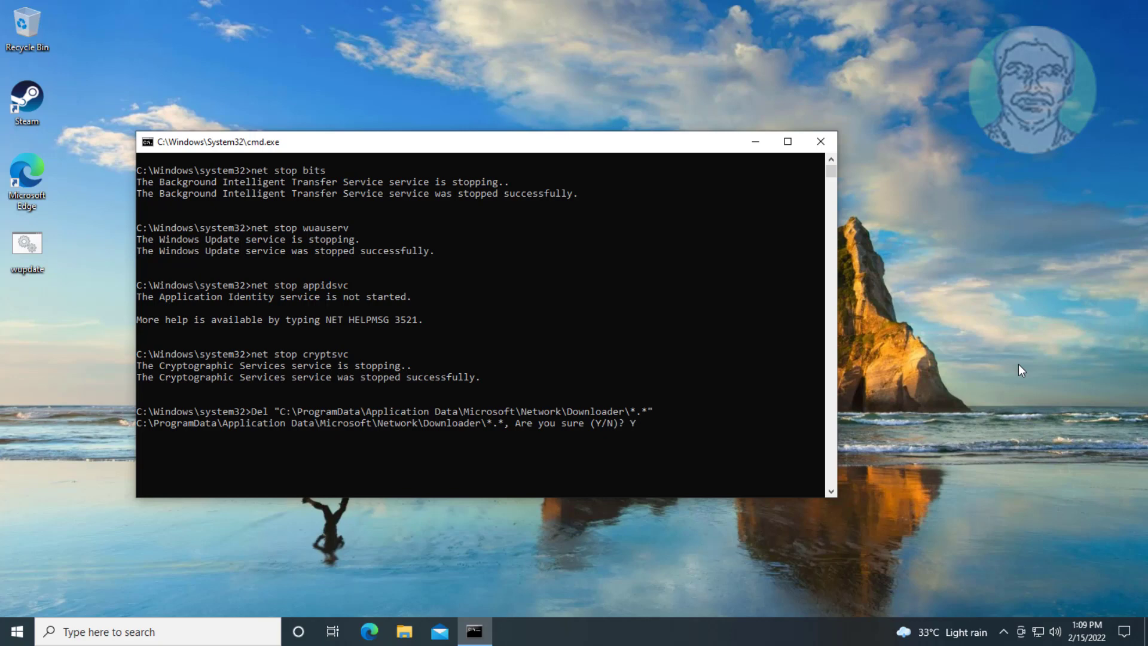
key("Return")
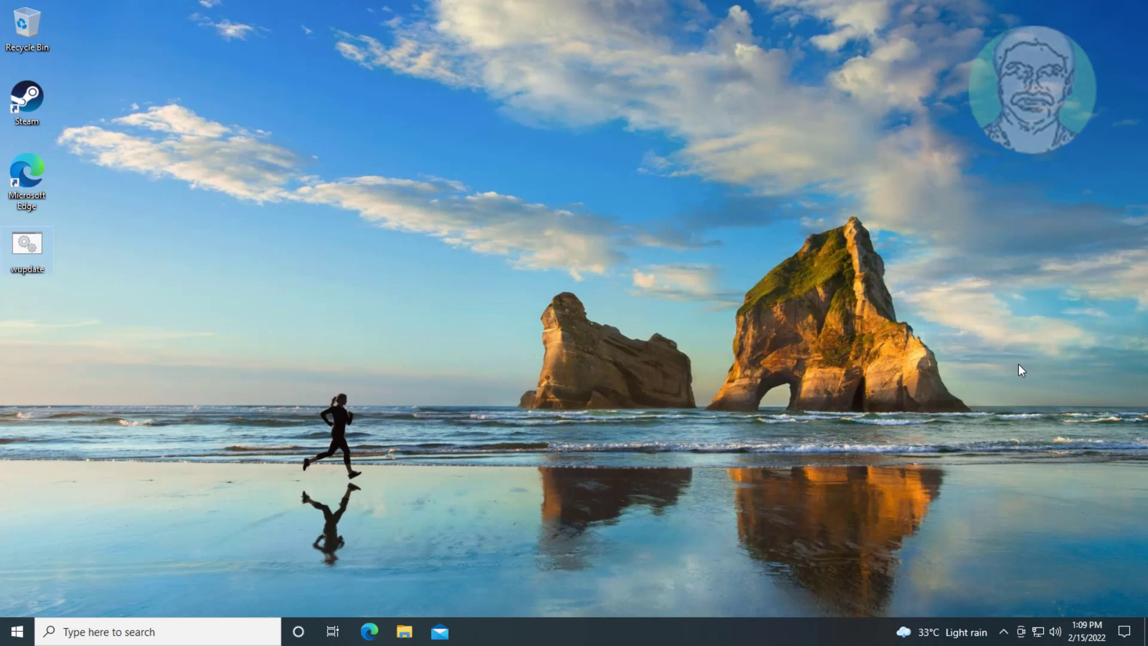
Restart the computer from the Start menu power options.
left_click(17, 631)
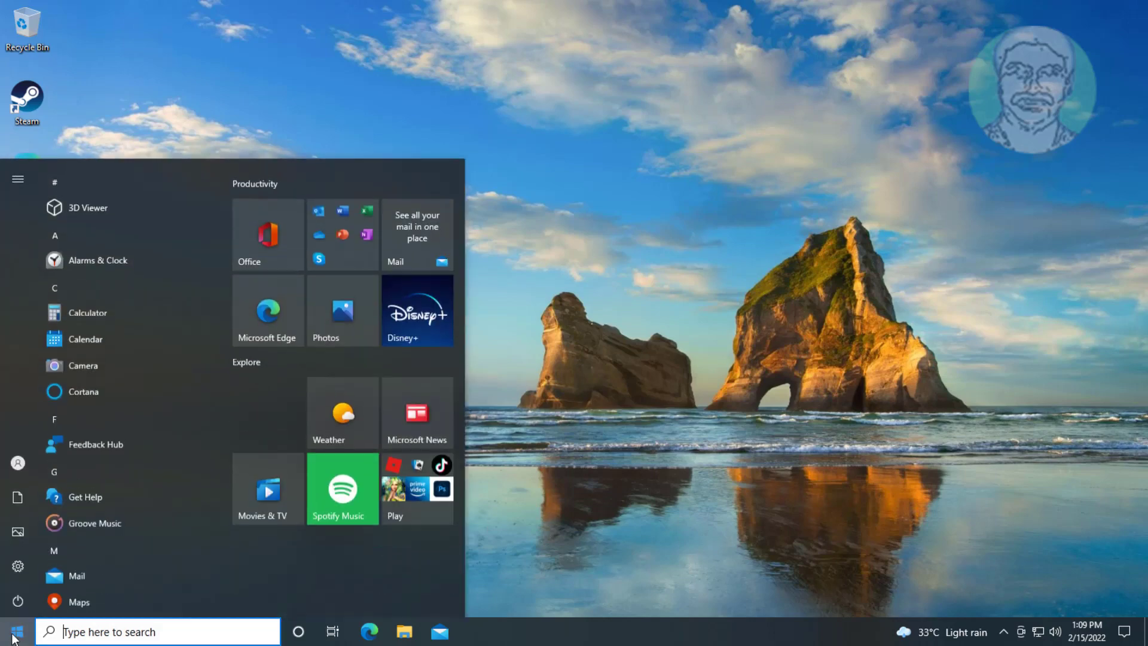
left_click(14, 587)
left_click(42, 562)
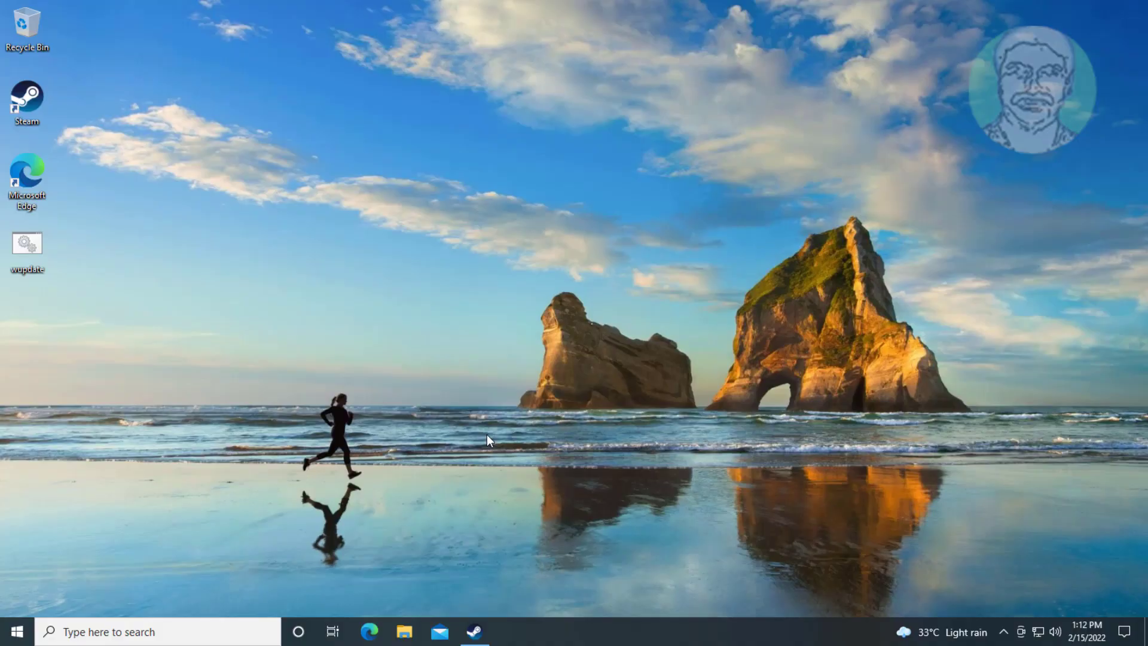
Launch Edge maximized and search Bing for 'windows update assistant'.
double_click(27, 173)
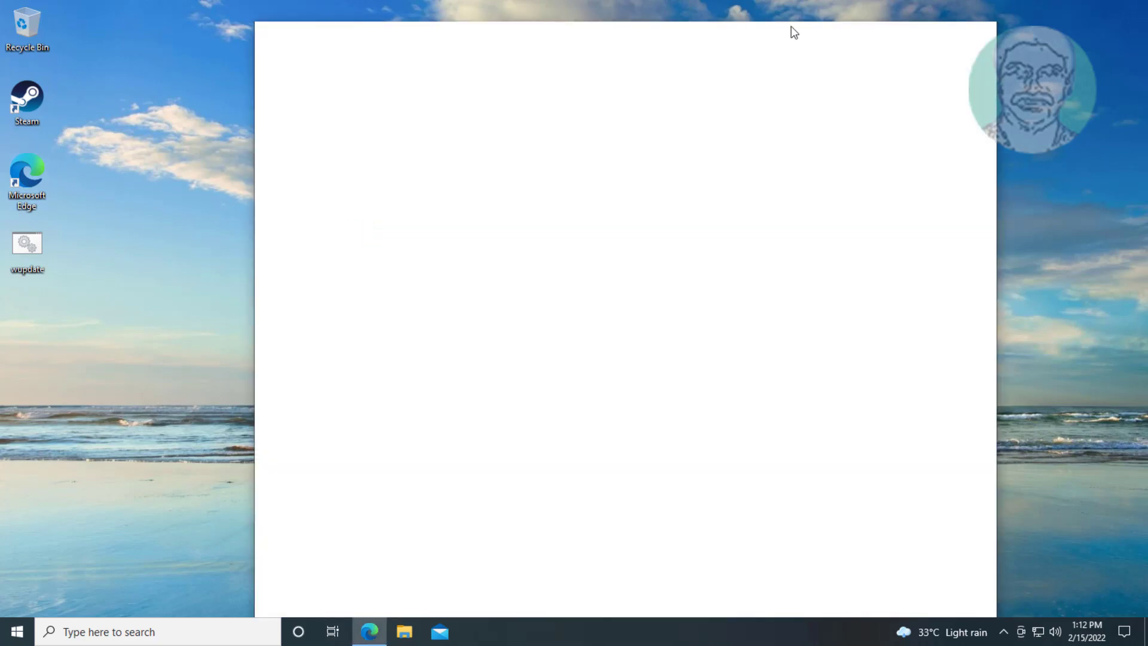
left_click(952, 33)
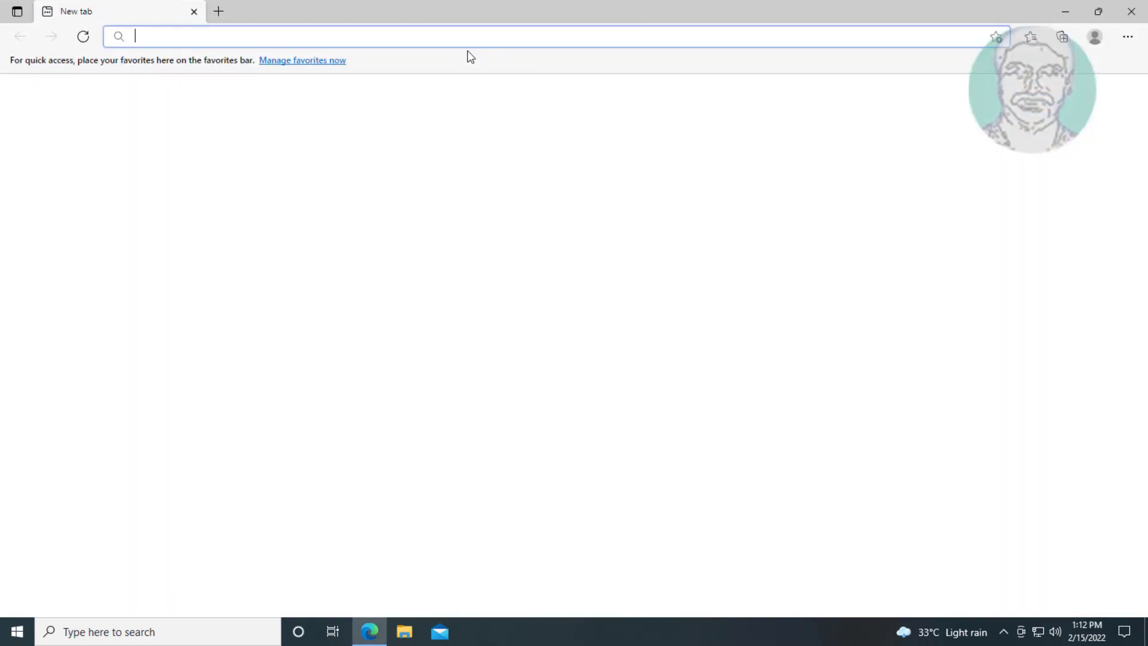
left_click(443, 36)
type("win")
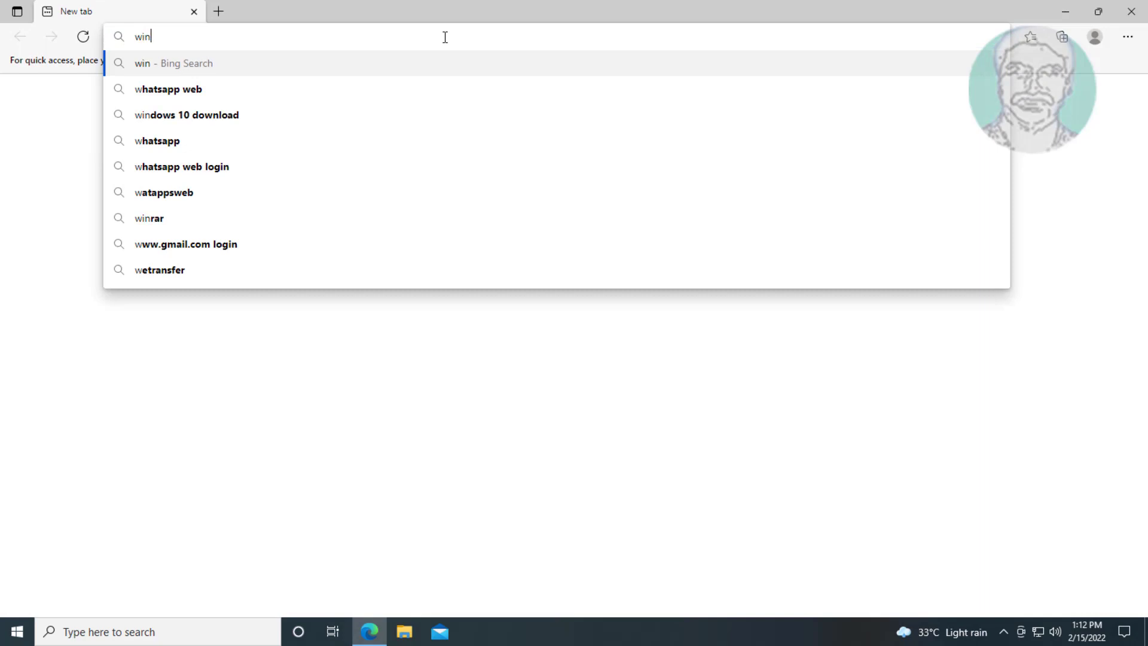
type("dows upda")
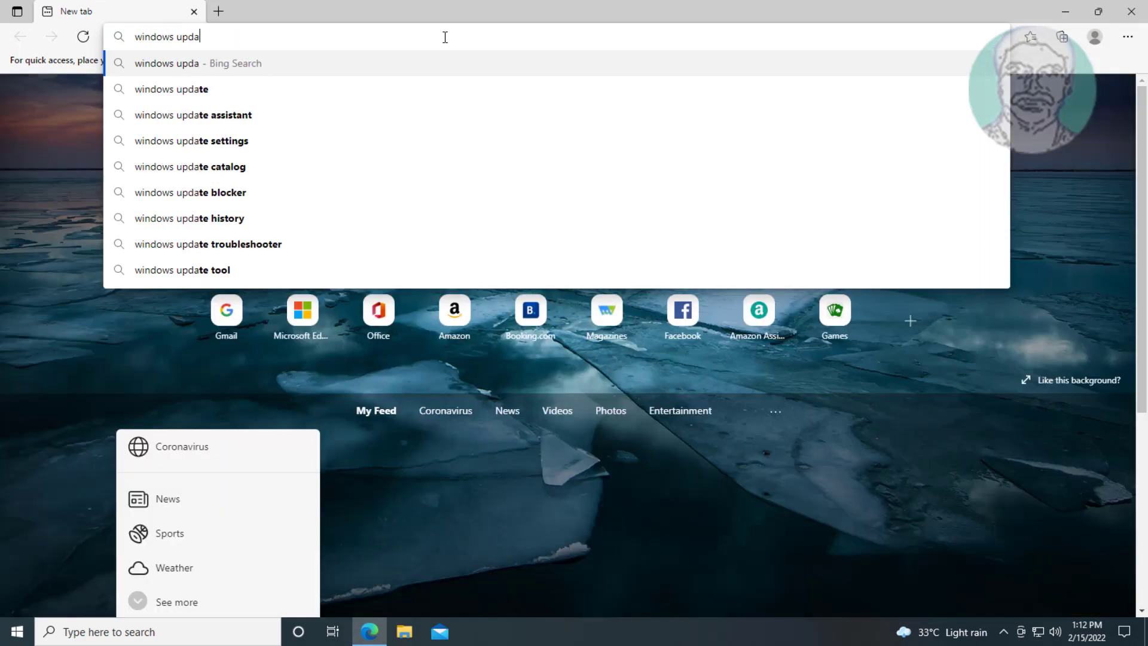
type("te ass")
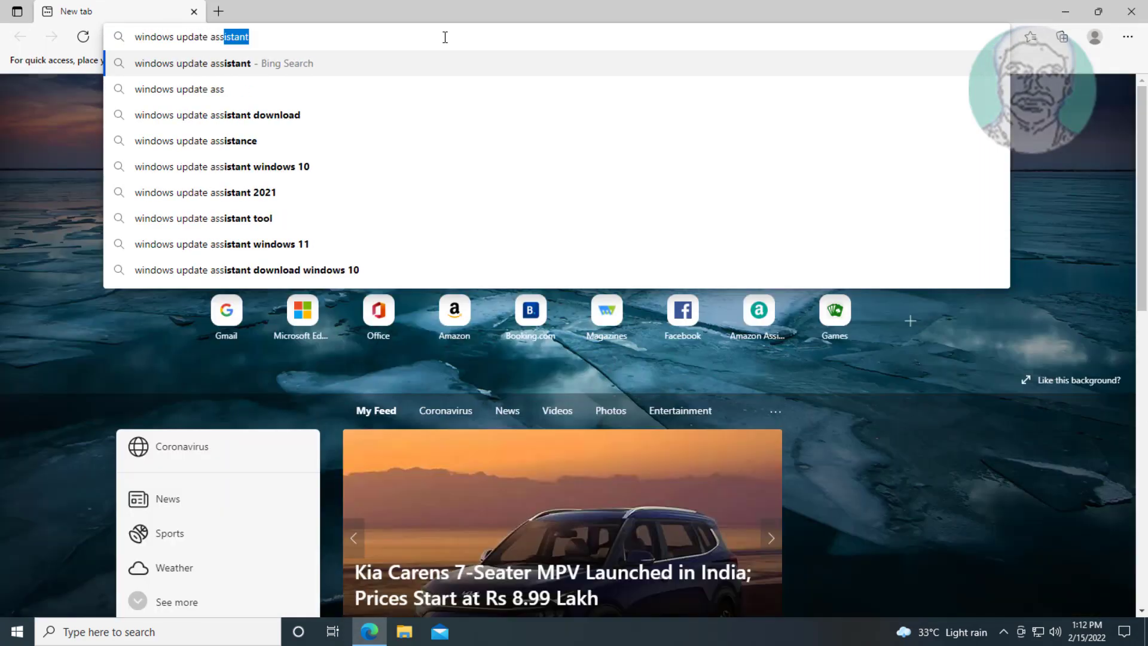
type("istan")
key("Return")
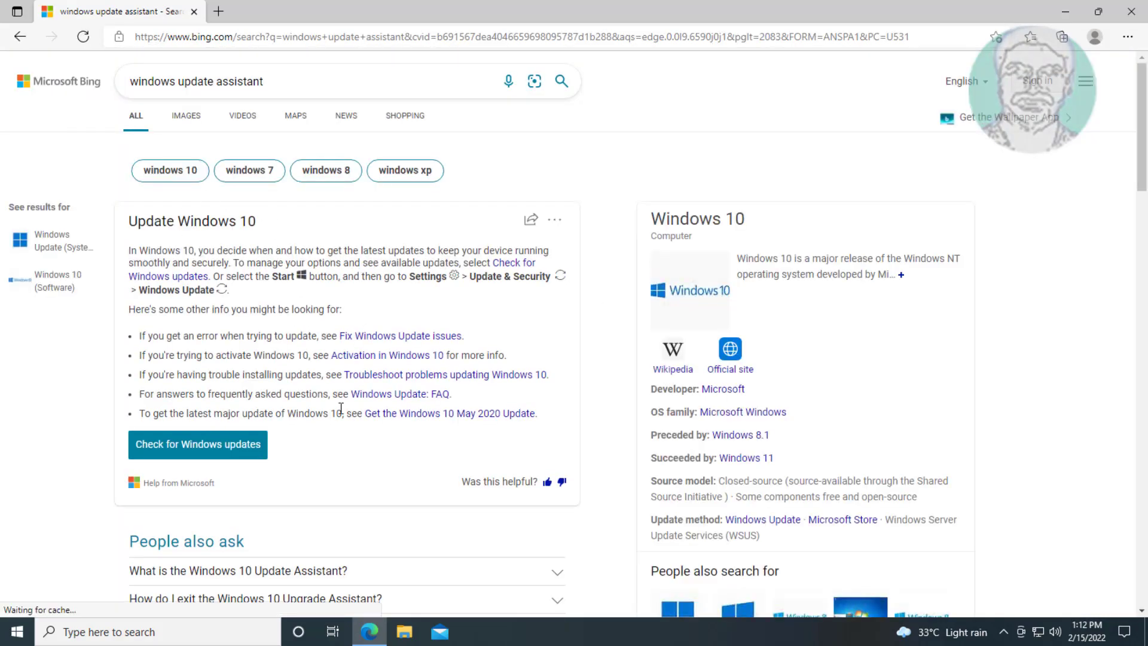
Download the Windows 10 Update Assistant from Microsoft's Download Windows 10 page.
scroll(340, 407, "down", 2)
scroll(343, 407, "down", 3)
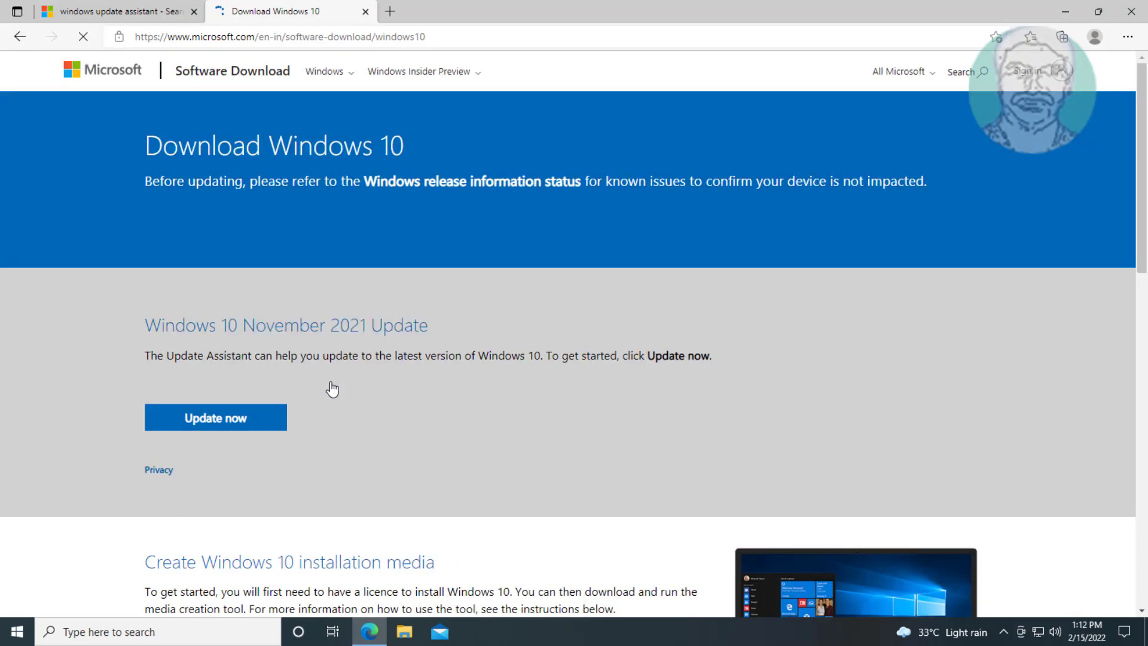
scroll(340, 362, "down", 3)
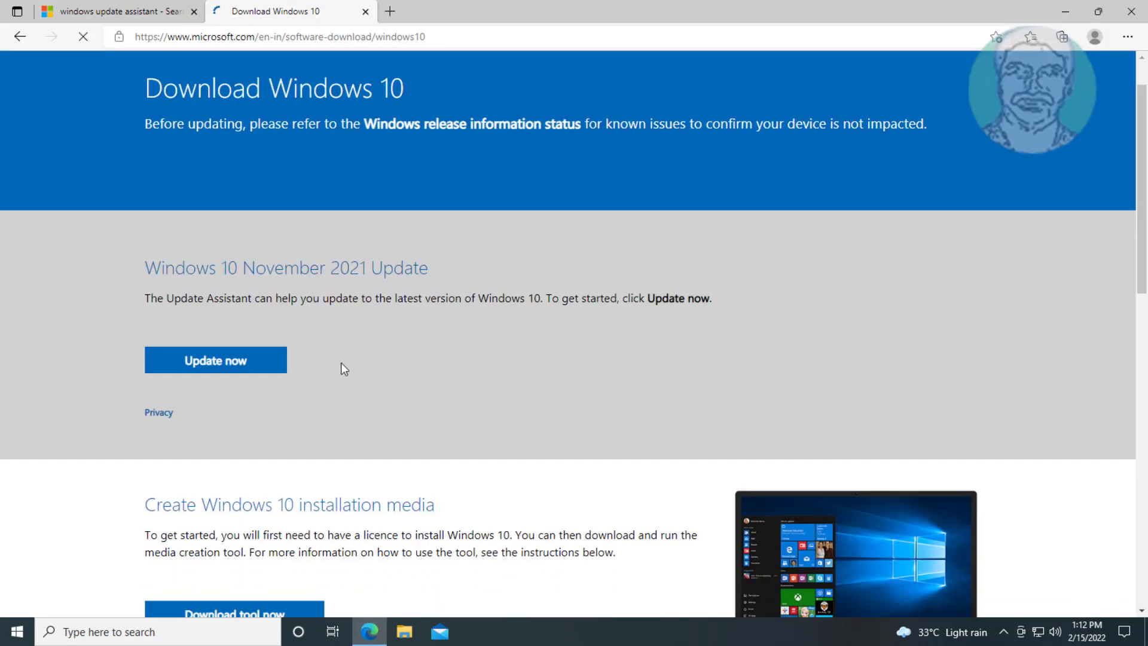
scroll(257, 272, "up", 1)
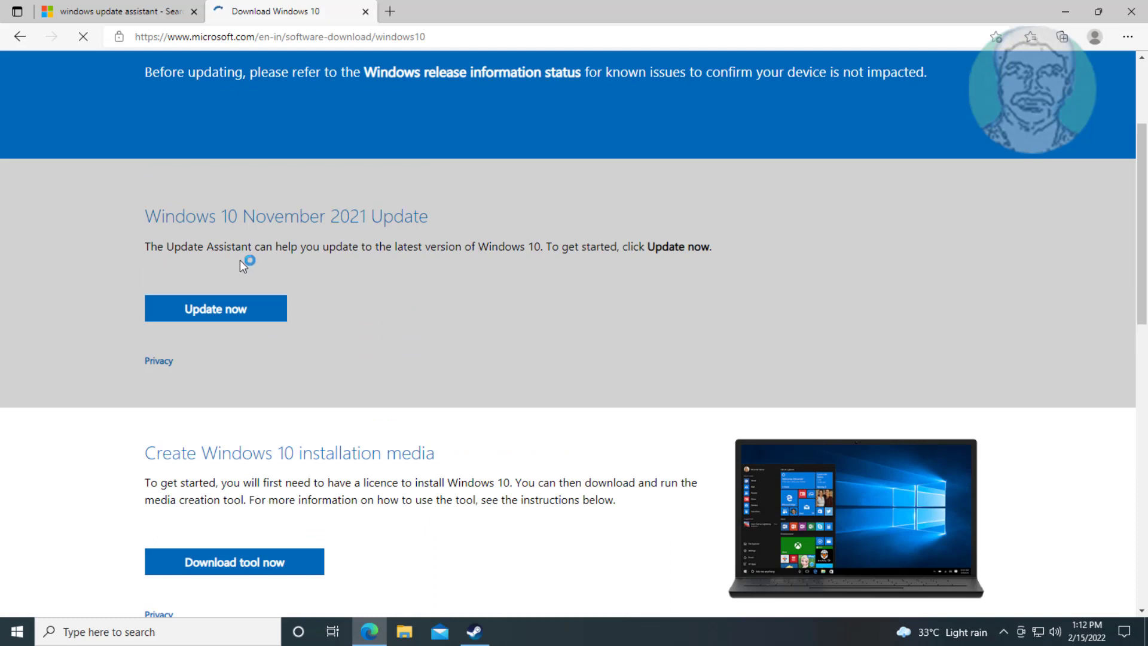
left_click(240, 306)
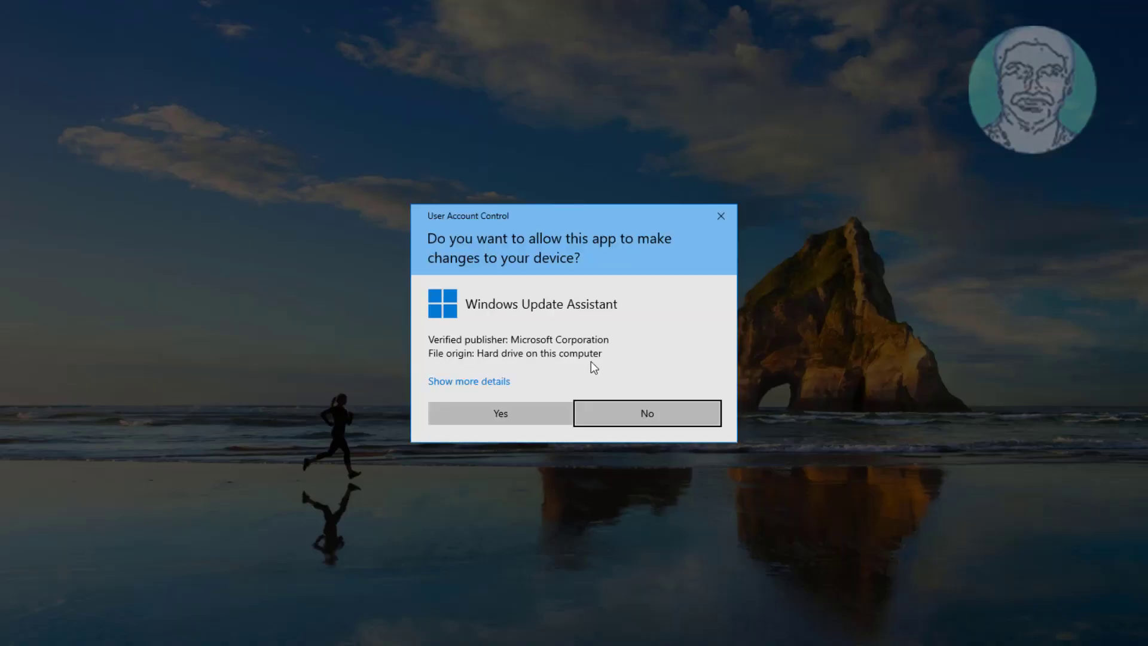
Approve the Update Assistant's admin prompt and exit once it reports the latest version.
left_click(533, 412)
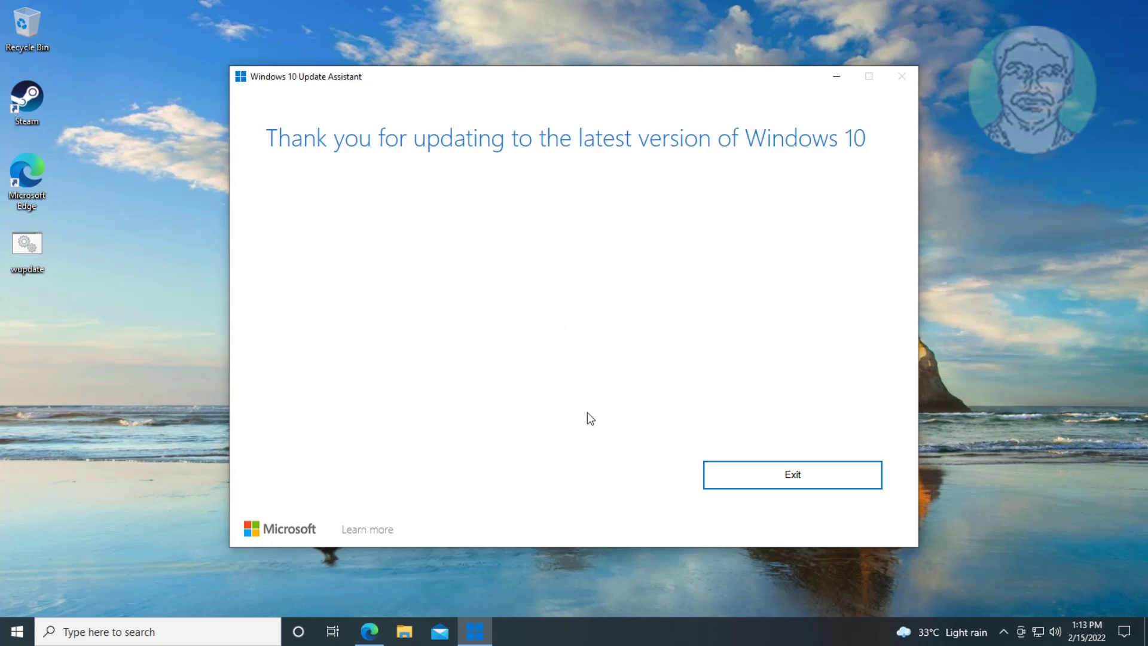
left_click(799, 482)
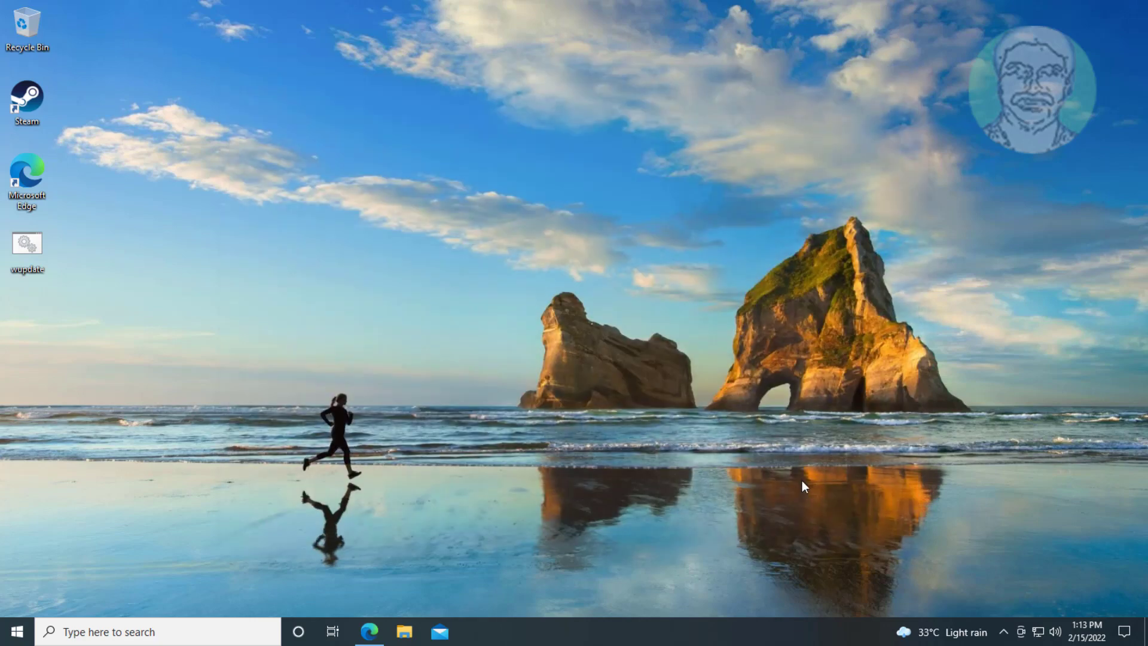
Reopen Edge maximized and search for 'windows 10 download'.
double_click(27, 179)
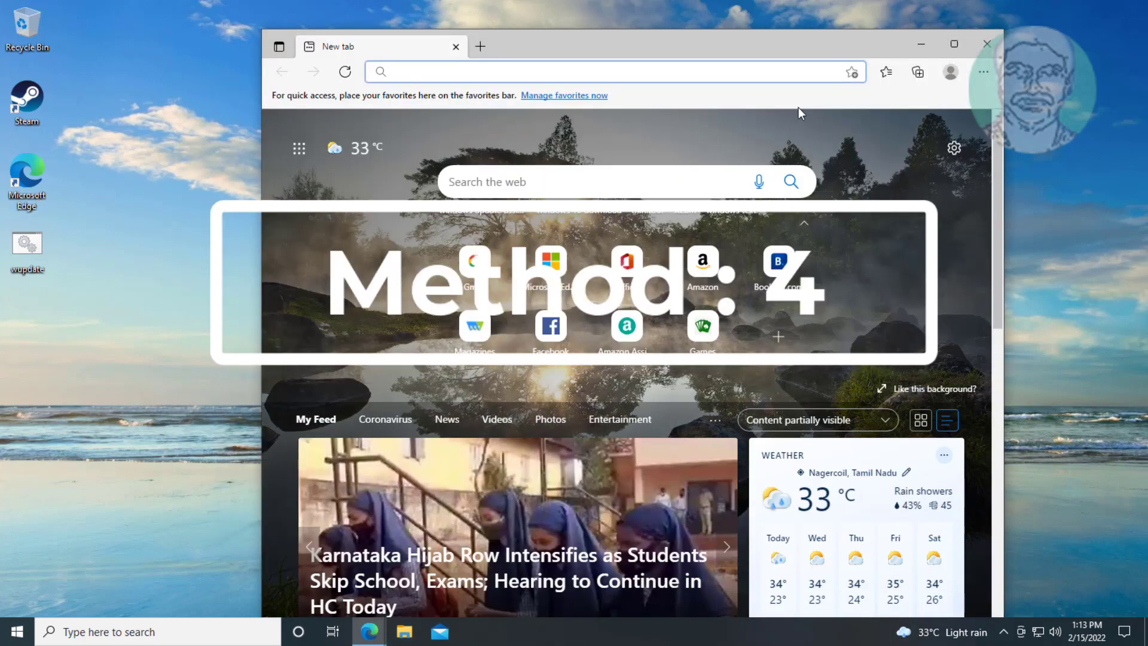
left_click(952, 44)
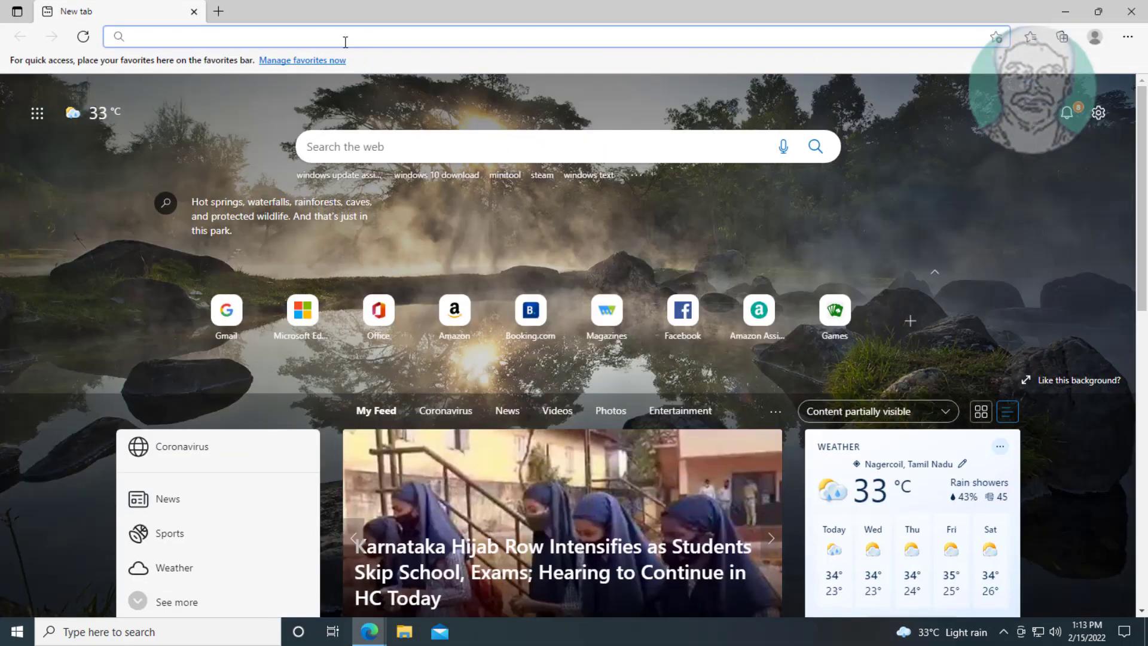
left_click(345, 38)
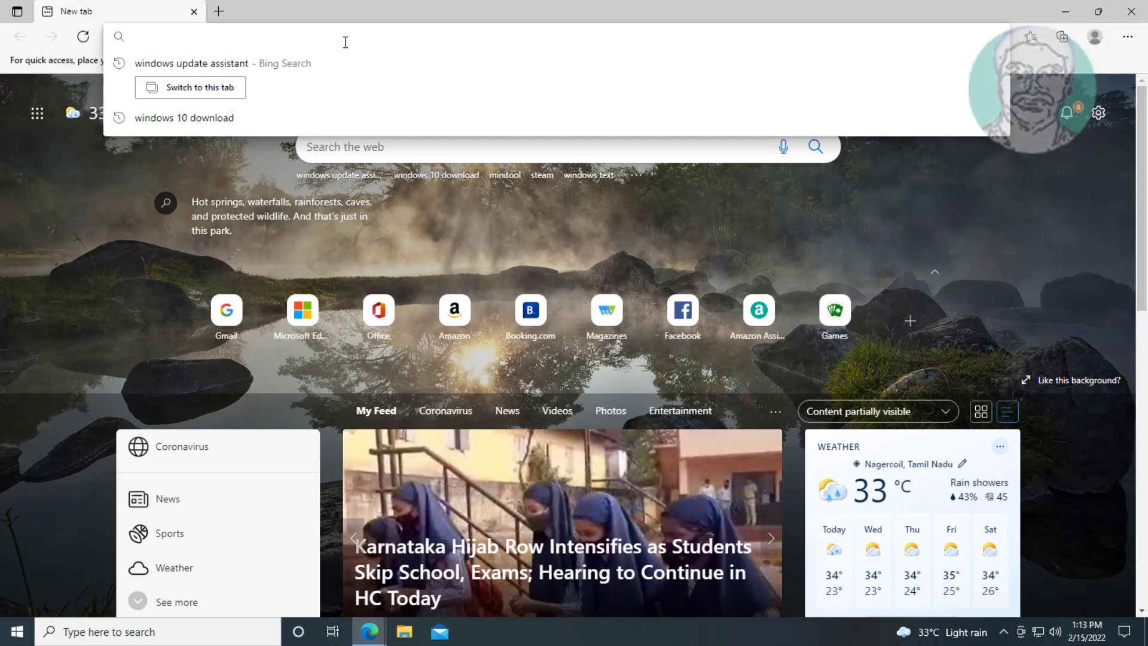
type("windows ")
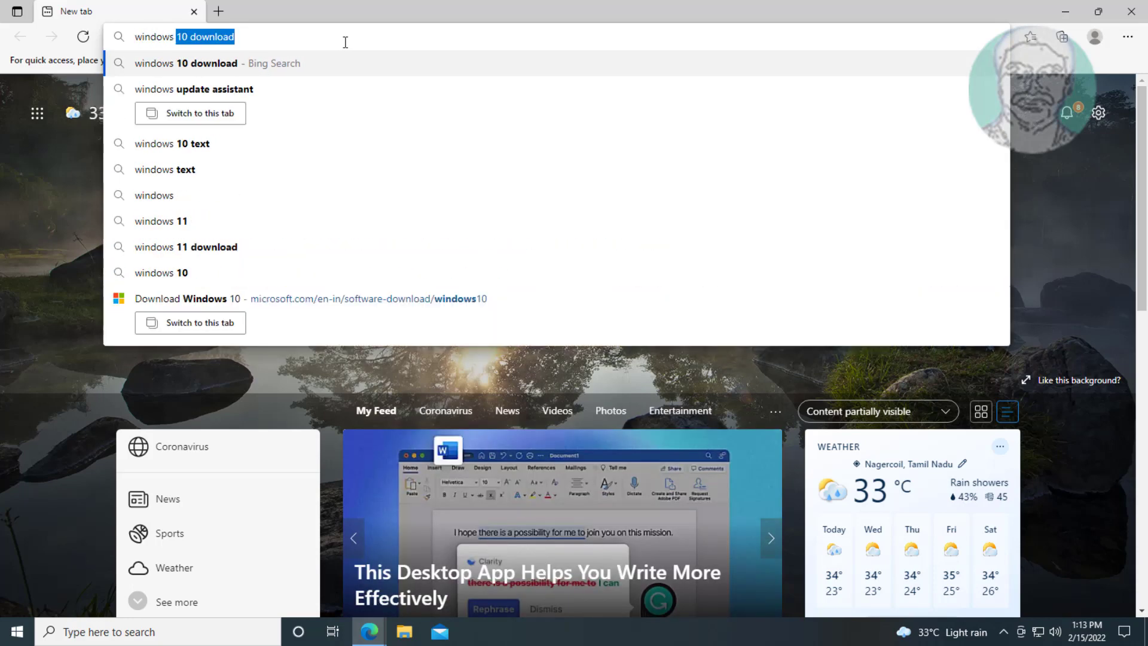
type("10 down")
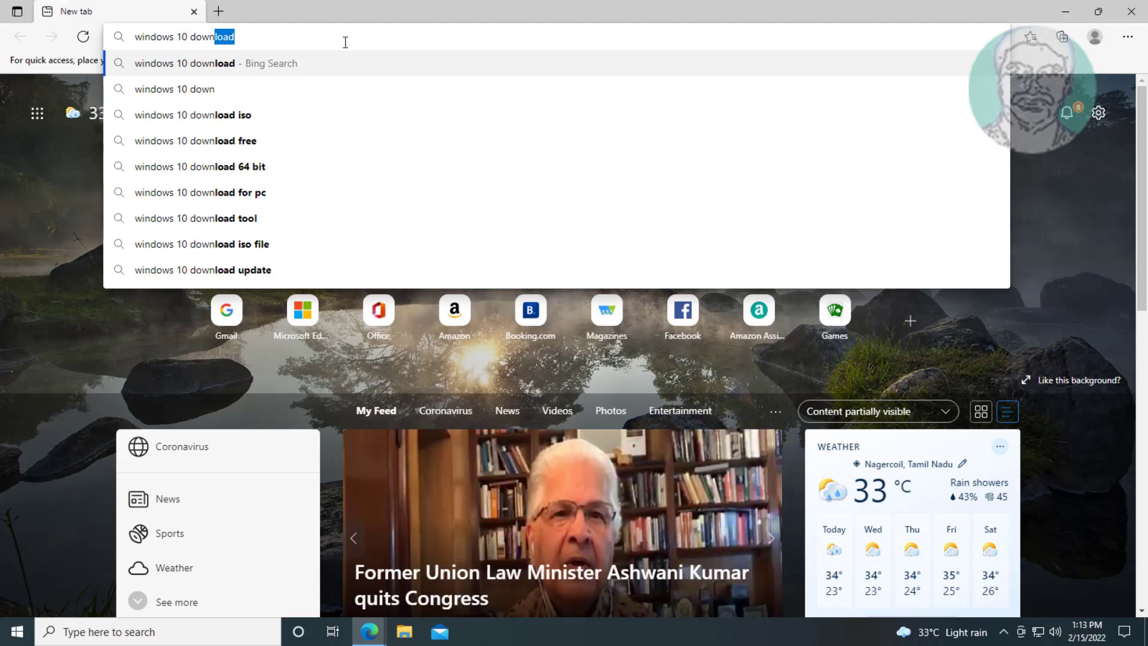
type("load")
key("Return")
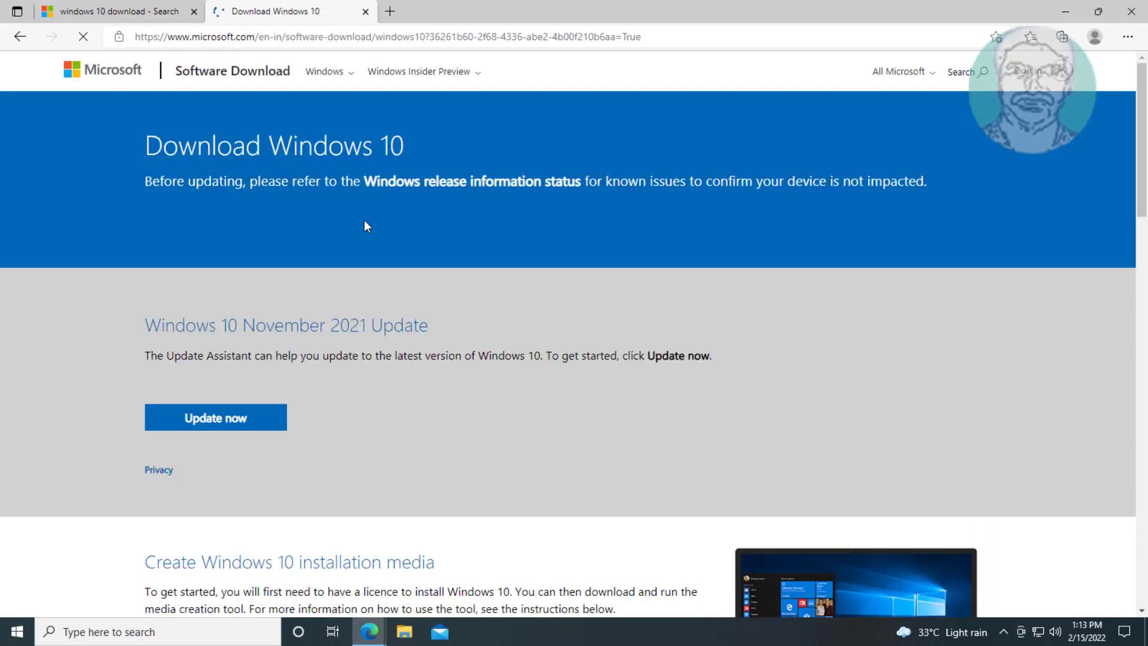
Download the Media Creation Tool, run it with administrator approval, and minimize Edge.
scroll(465, 425, "down", 2)
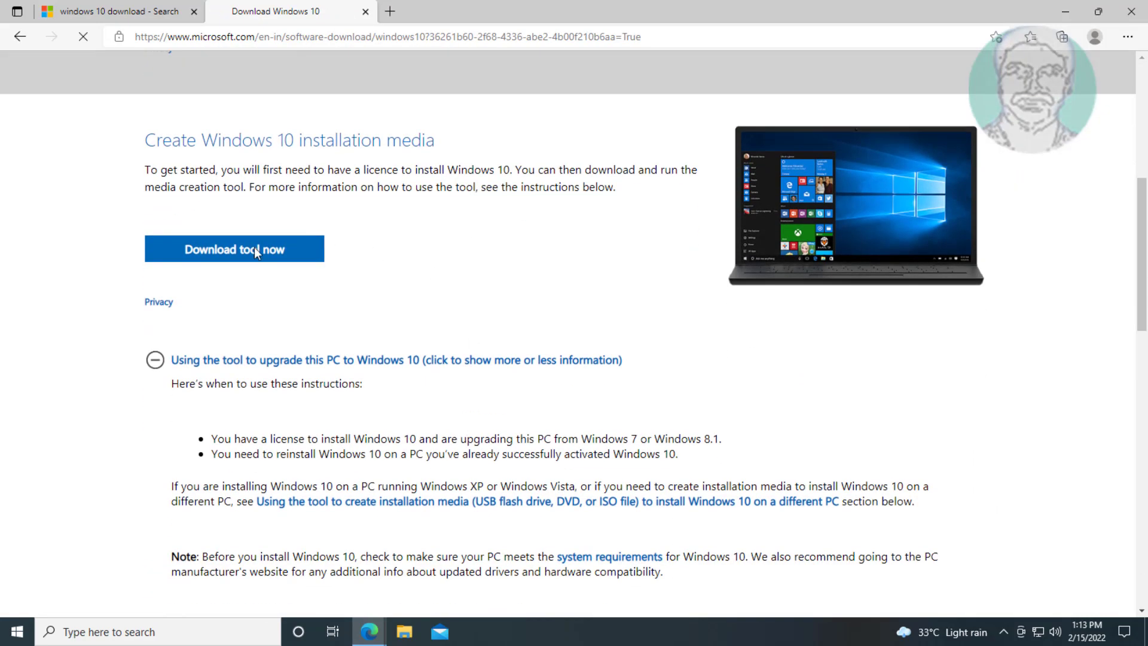
scroll(254, 247, "up", 2)
left_click(251, 309)
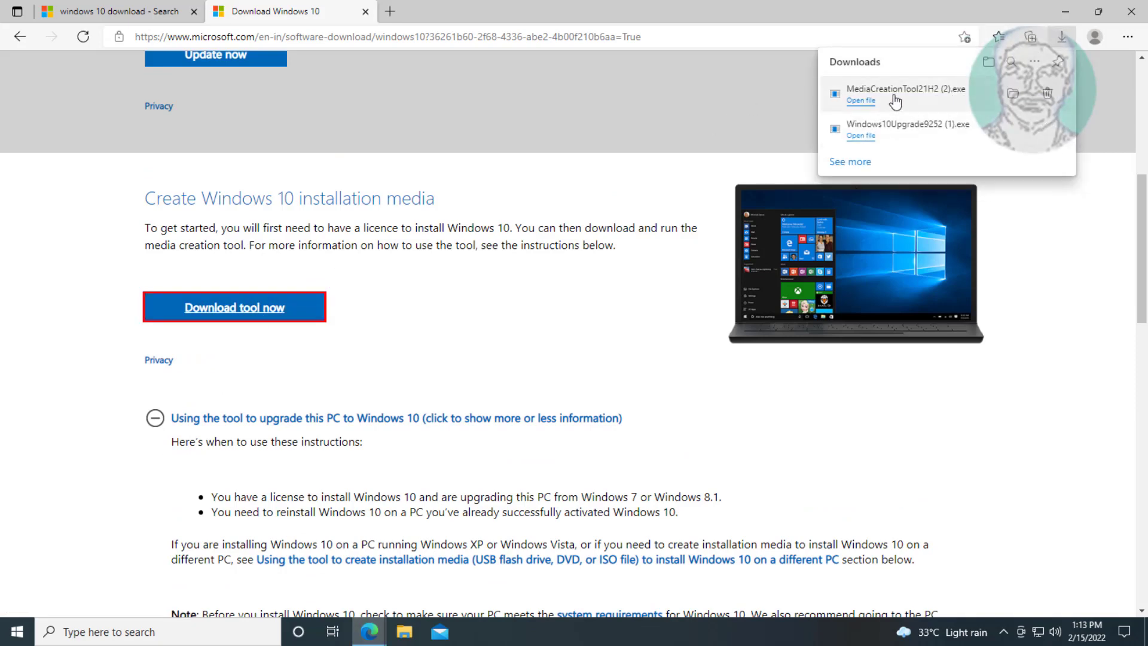
left_click(892, 95)
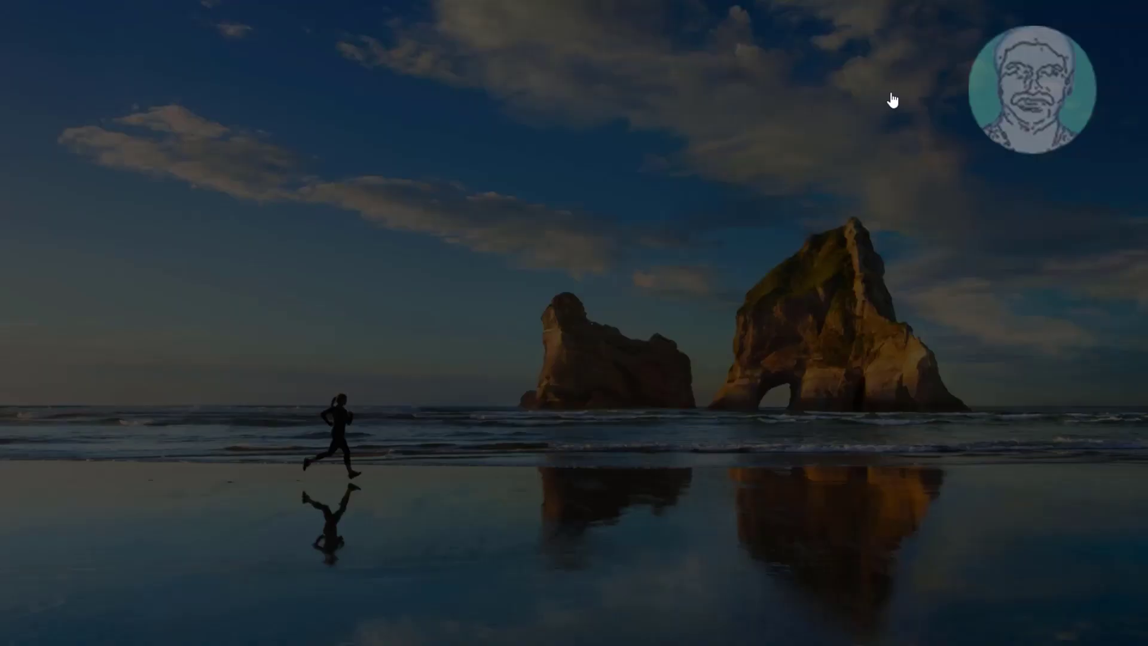
left_click(539, 406)
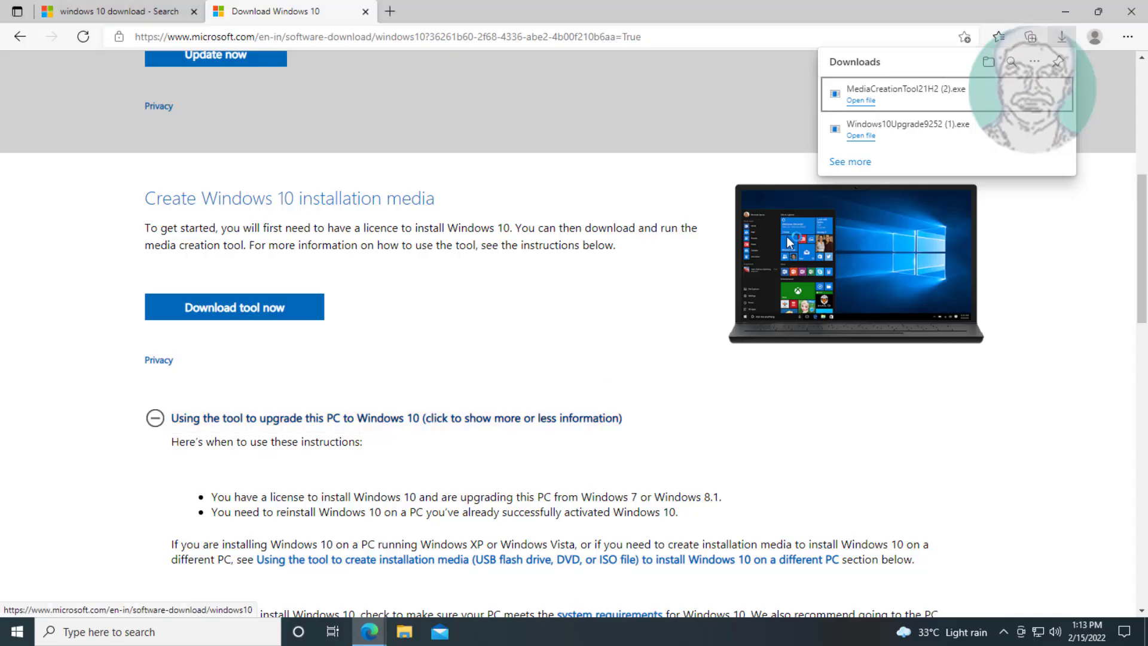
left_click(1061, 16)
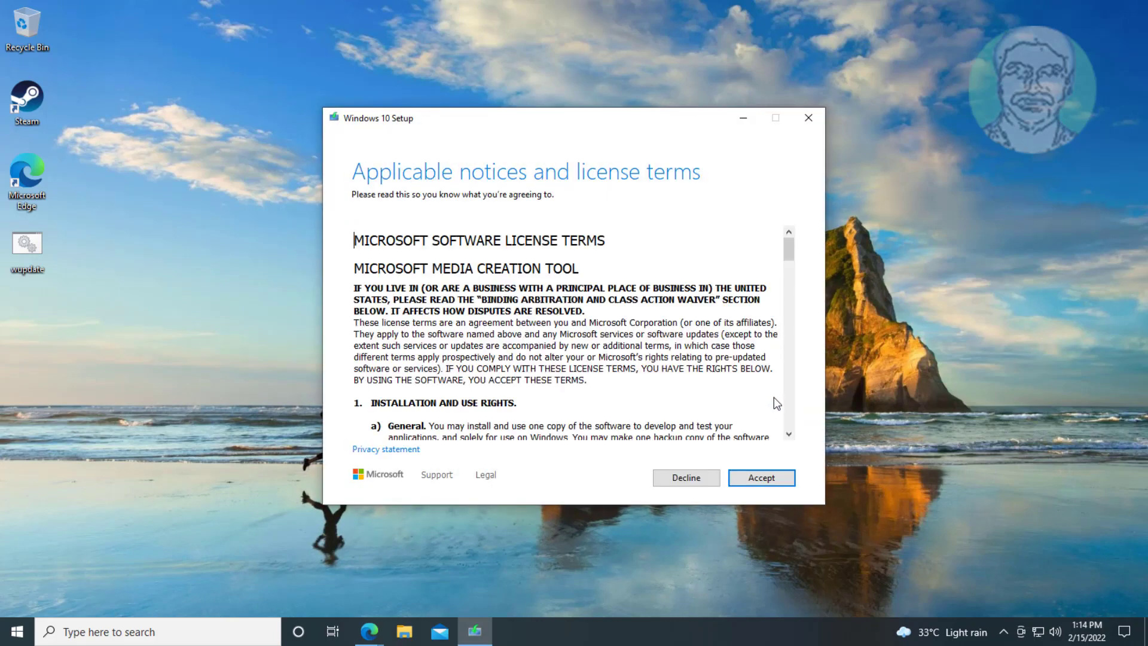
Accept the Media Creation Tool license and proceed with 'Upgrade this PC now'.
left_click(768, 476)
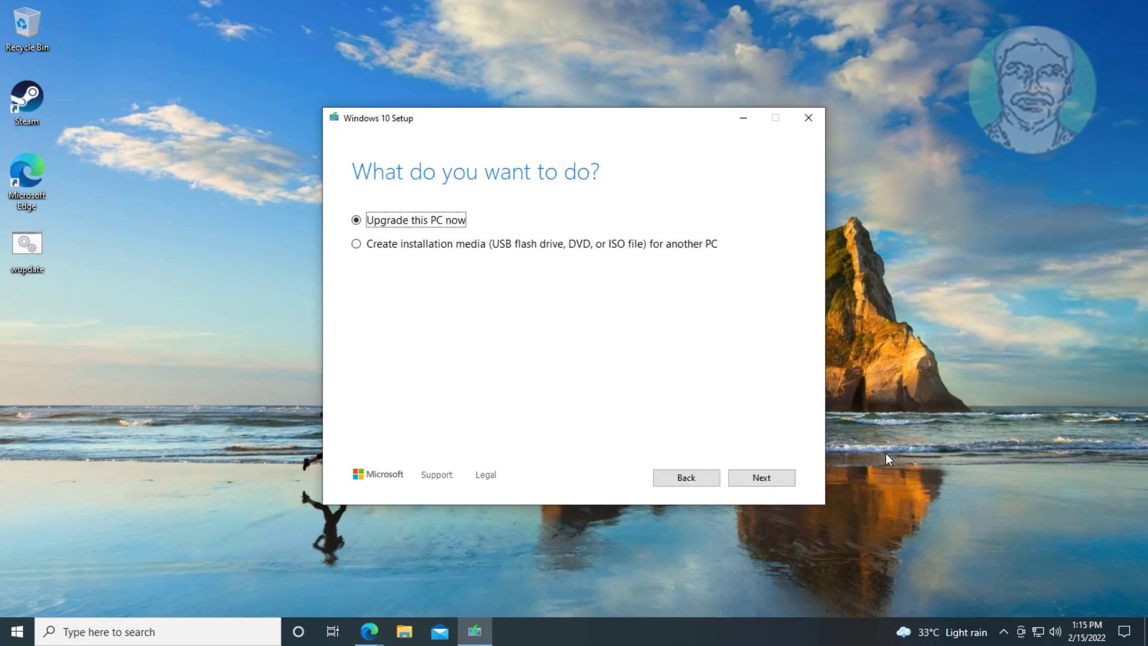
left_click(769, 479)
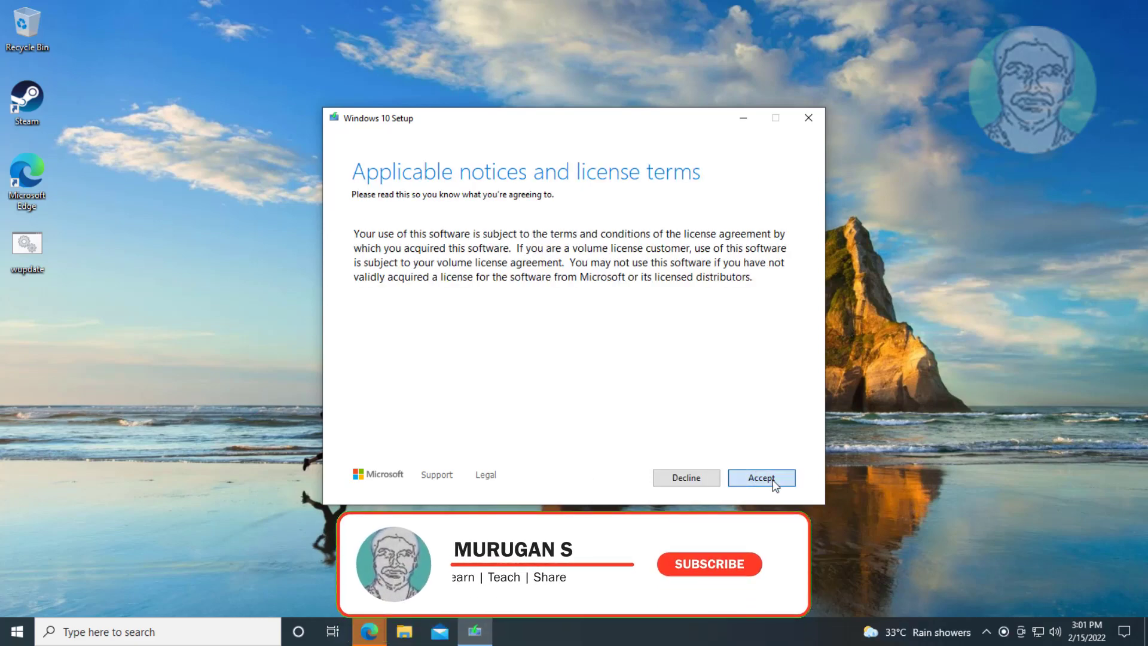
Accept the license terms and begin the Windows 10 Pro install, keeping personal files and apps.
left_click(767, 480)
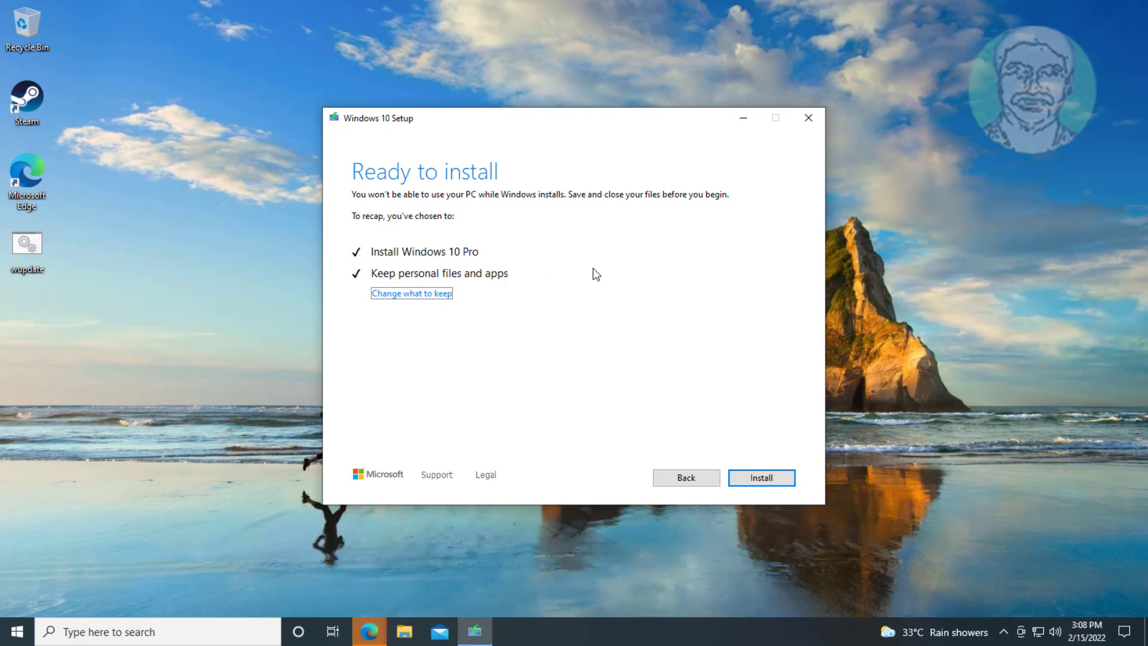
left_click(759, 478)
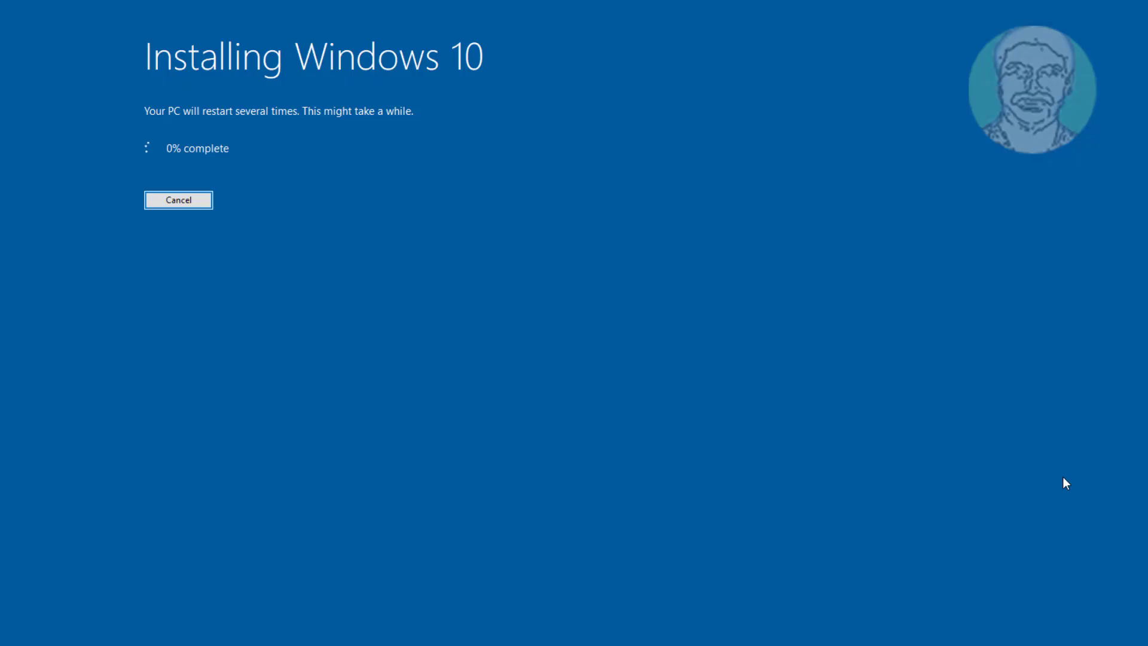